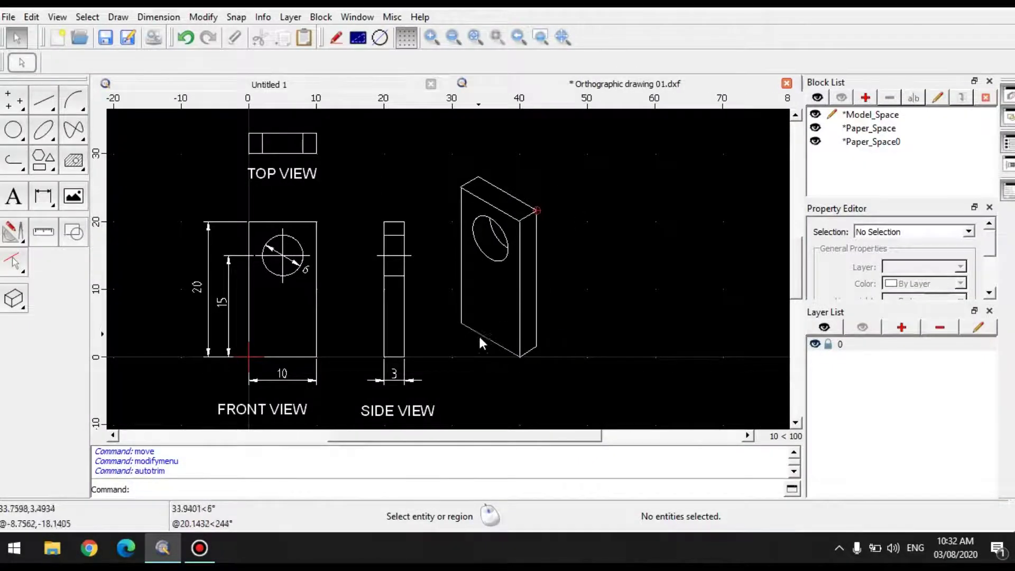
Project the front view with its dimensions as an isometric left face, moving its lower-right corner to the drawing point 70,0
scroll(478, 334, "up", 1)
scroll(460, 316, "down", 1)
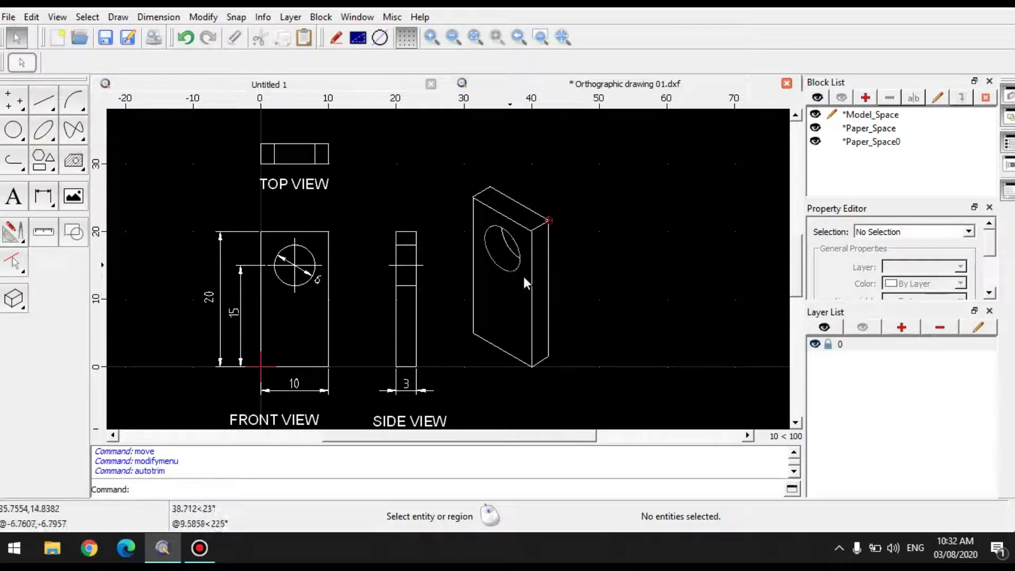
middle_click_drag(429, 322, 421, 326)
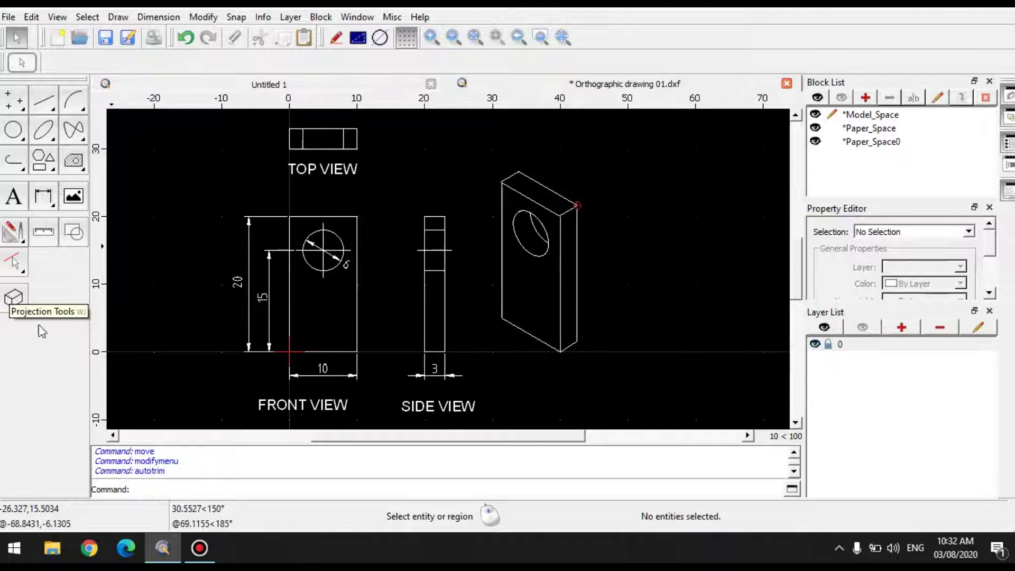
left_click(16, 299)
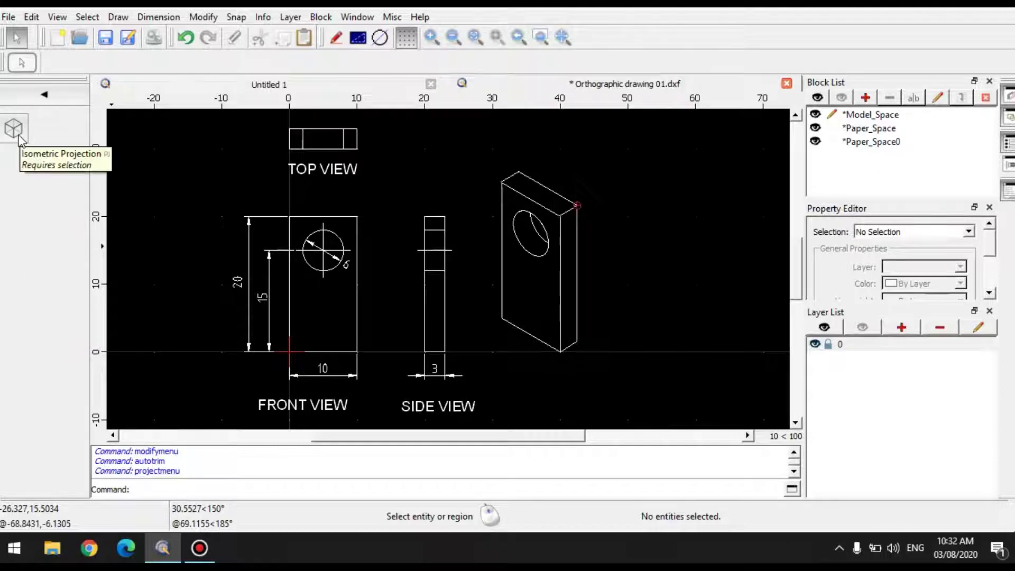
middle_click_drag(332, 301, 363, 267)
mouse_move(211, 185)
middle_mouse_down()
mouse_move(225, 223)
mouse_move(210, 222)
middle_mouse_up()
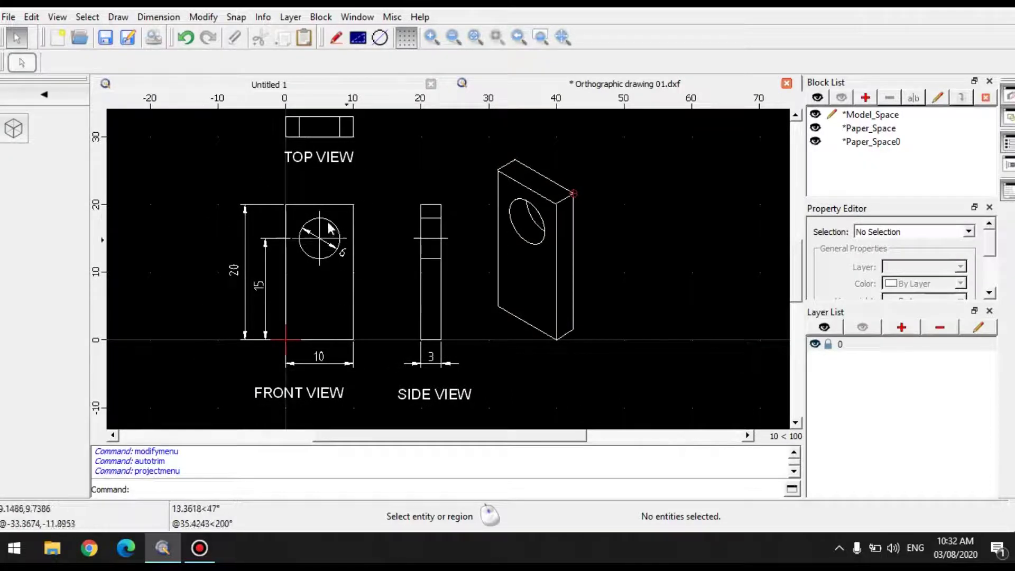
left_click(187, 177)
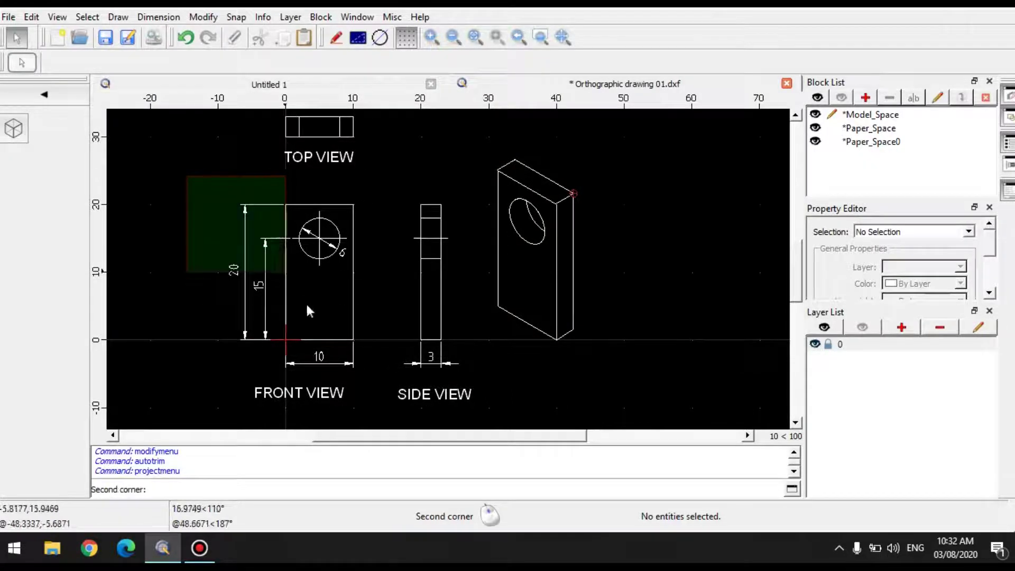
left_click(377, 373)
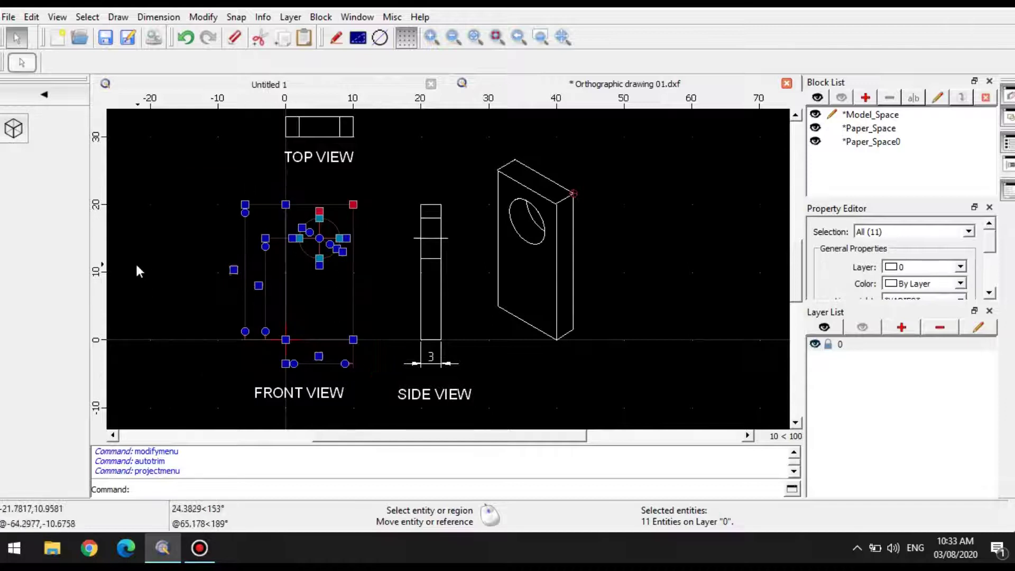
left_click(13, 129)
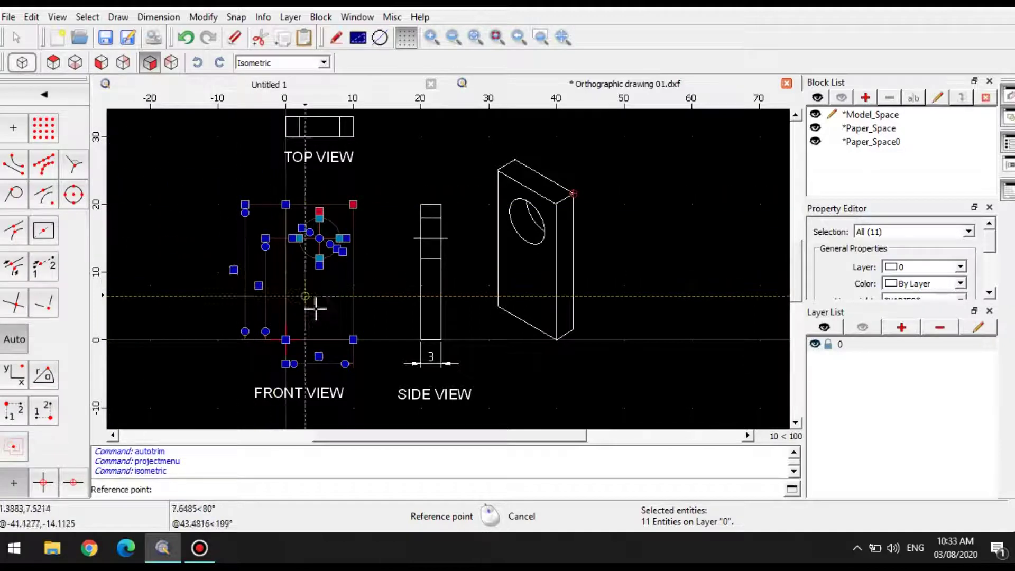
left_click(353, 340)
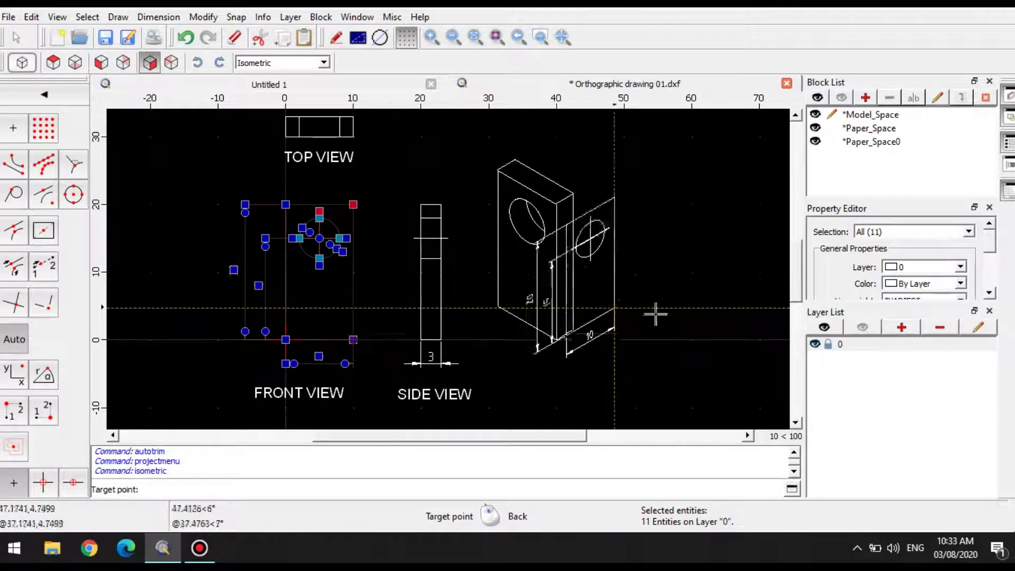
middle_click_drag(698, 310, 613, 332)
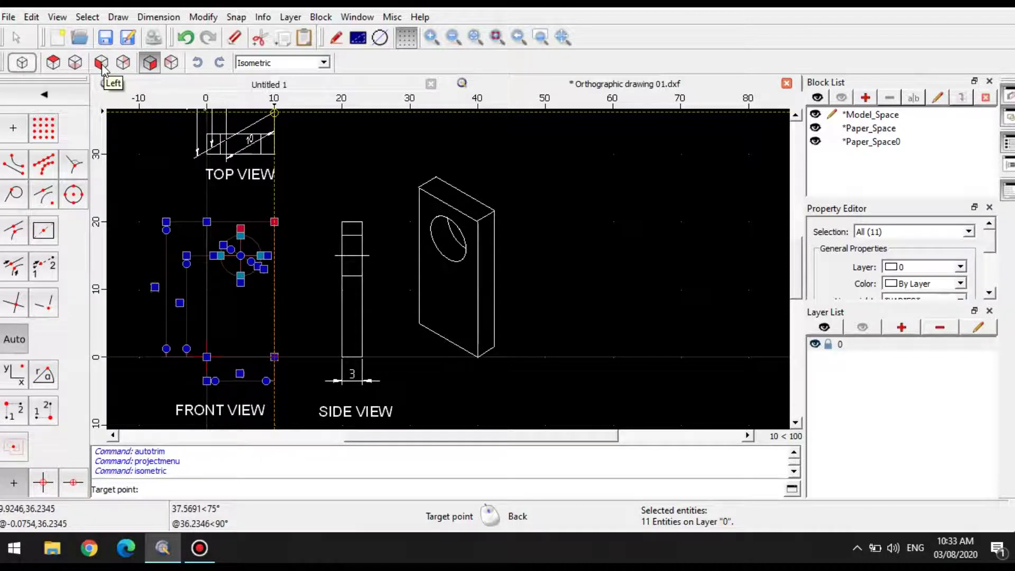
left_click(103, 65)
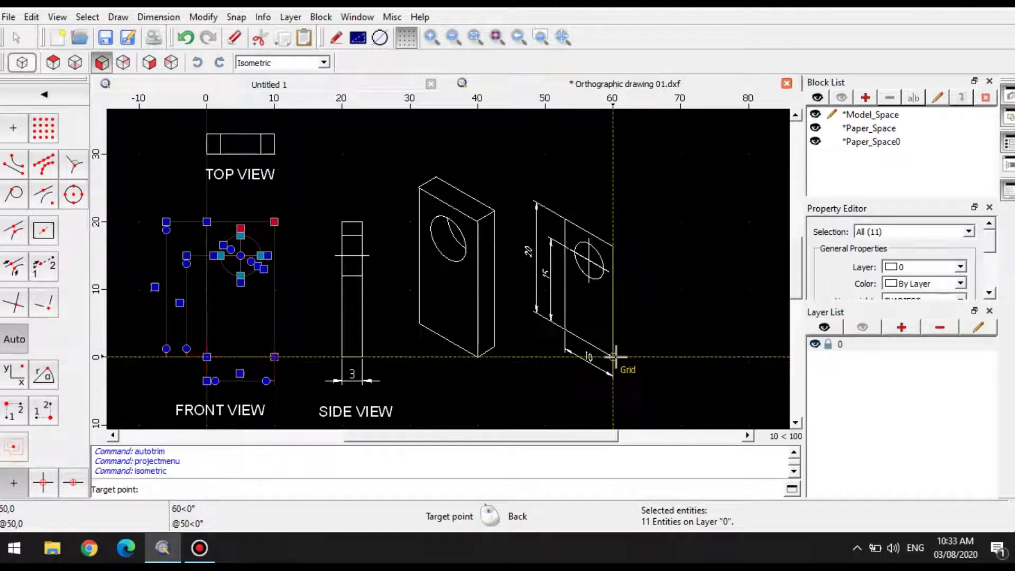
left_click(682, 357)
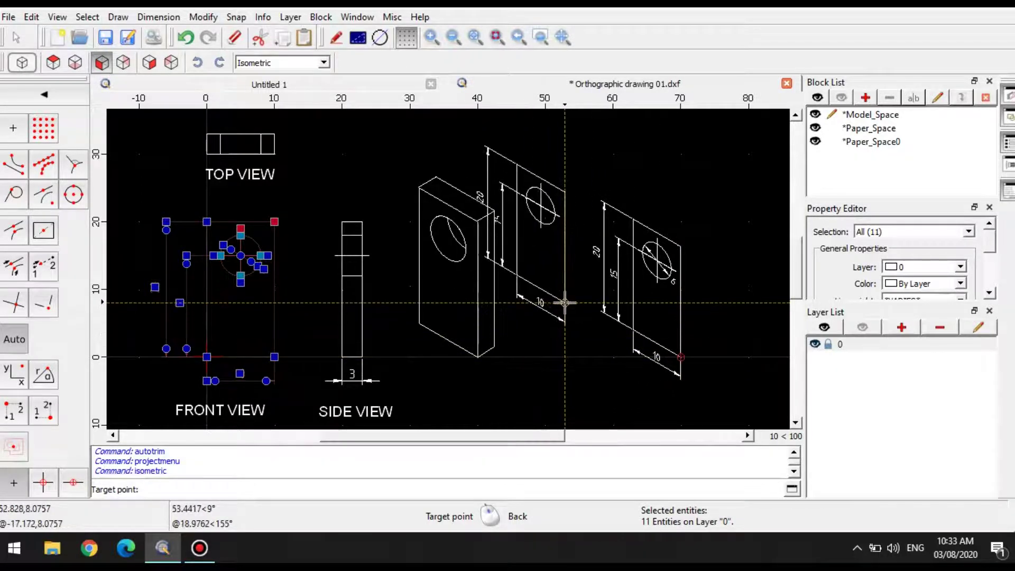
right_click(554, 300)
right_click(559, 312)
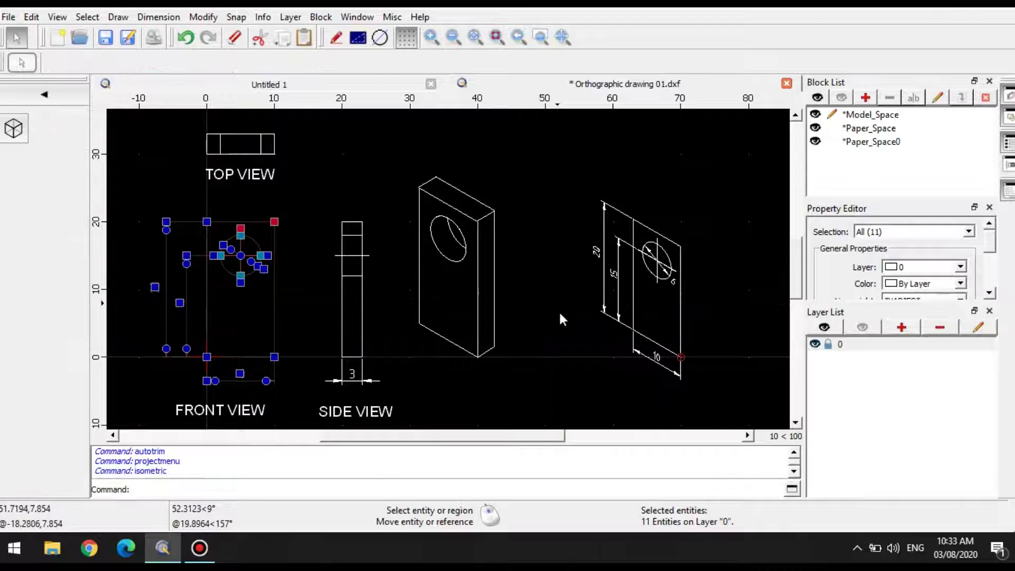
middle_click_drag(574, 355, 586, 341)
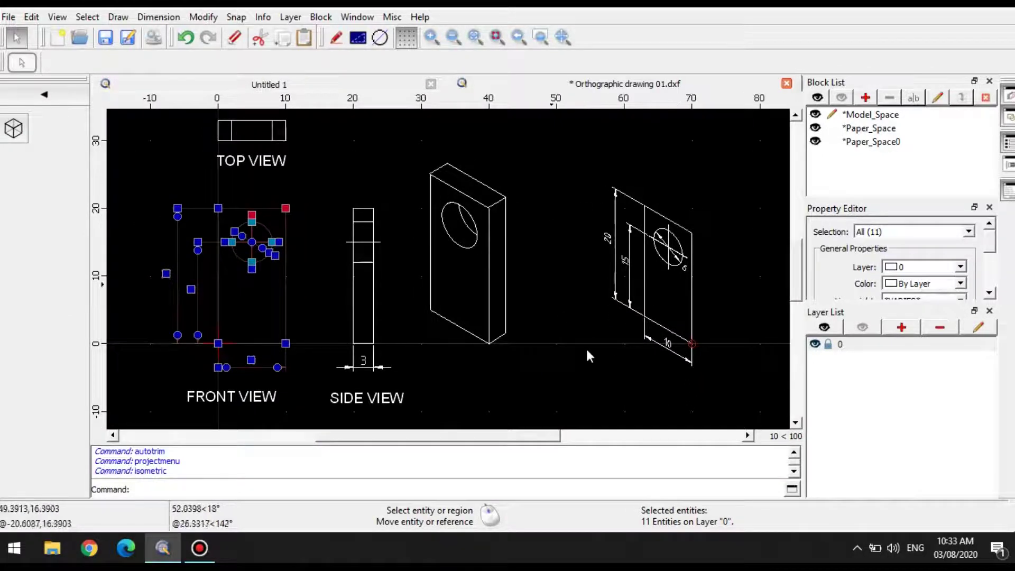
key("Escape")
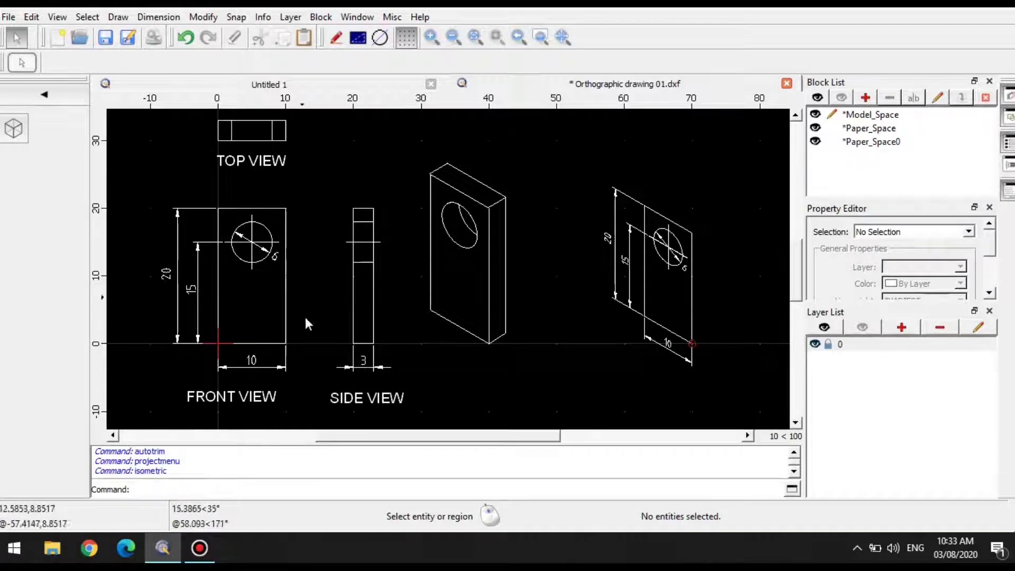
Project the side view with its dimension as an isometric right face, joining its lower-left corner to the front face's lower-right corner
left_click_drag(325, 180, 413, 384)
left_click(14, 131)
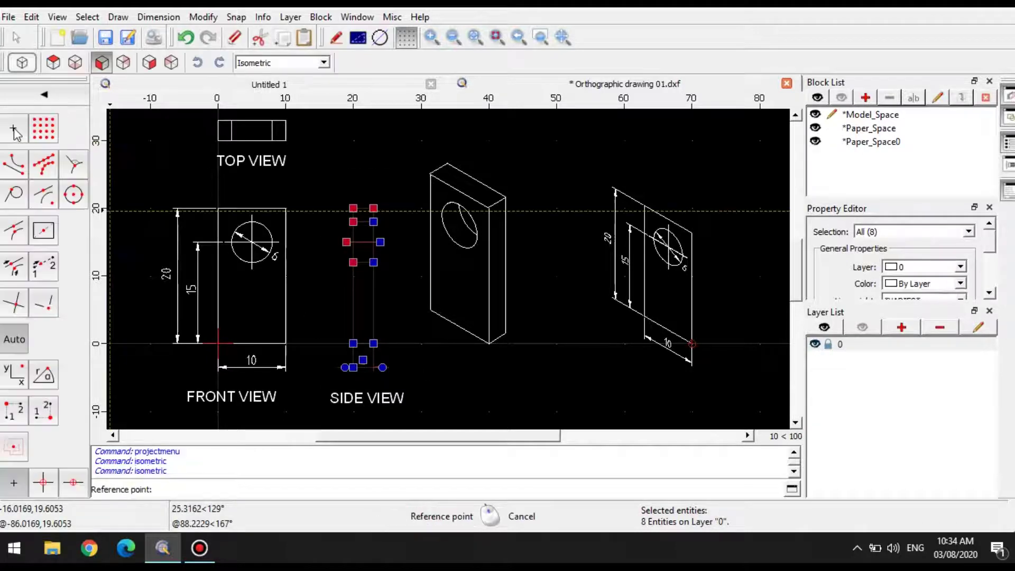
left_click(351, 344)
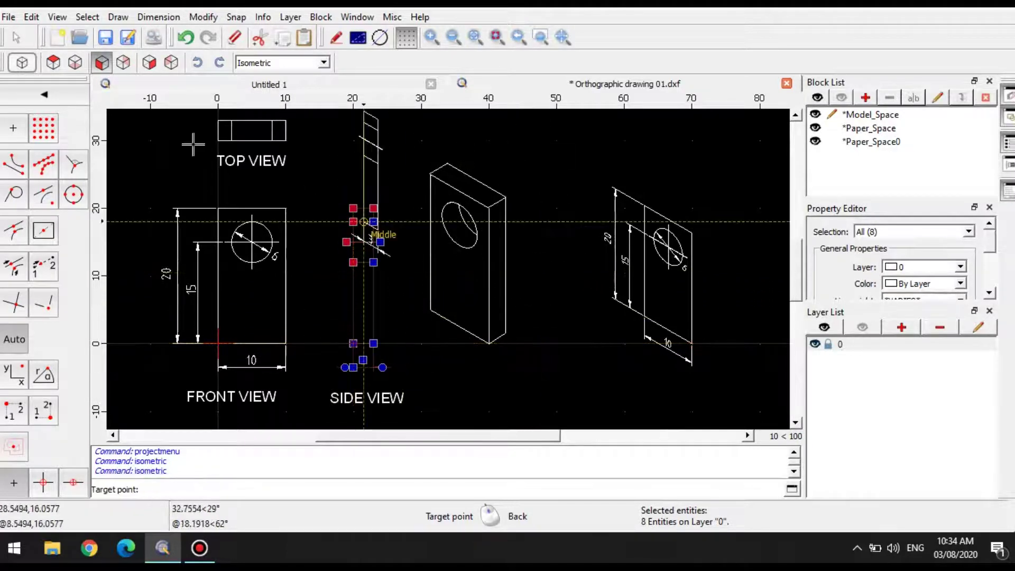
left_click(150, 63)
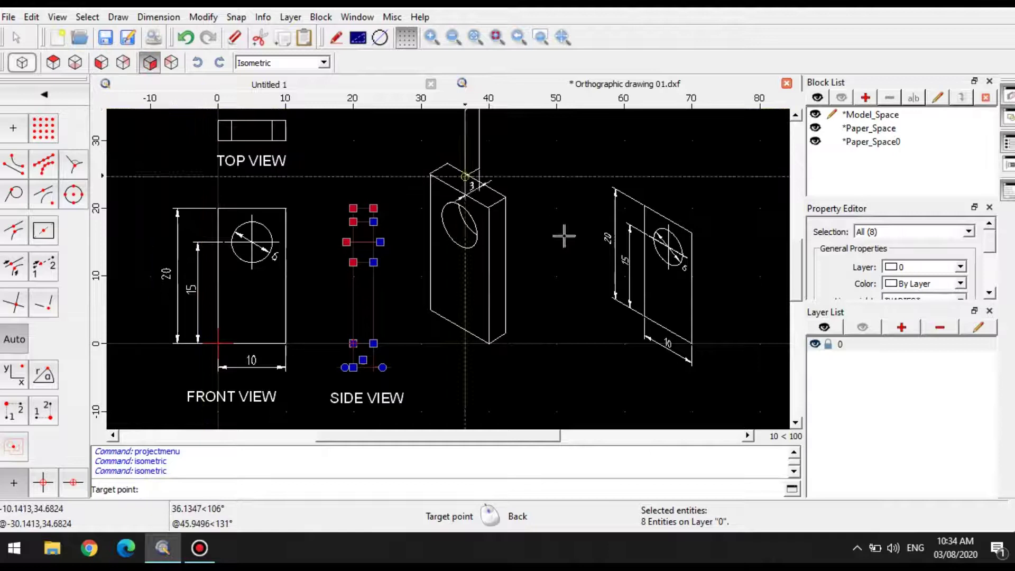
left_click(691, 344)
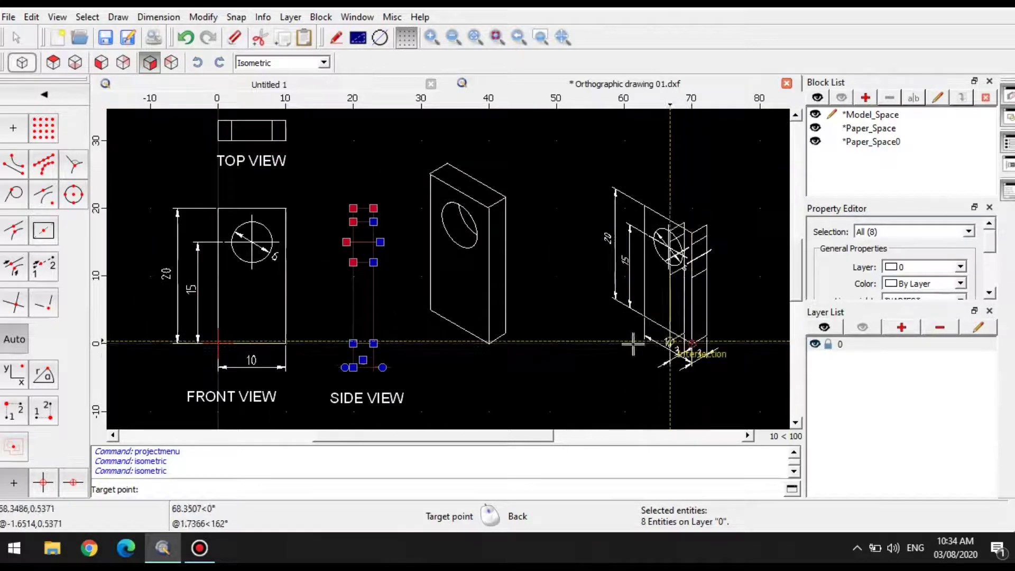
right_click(132, 195)
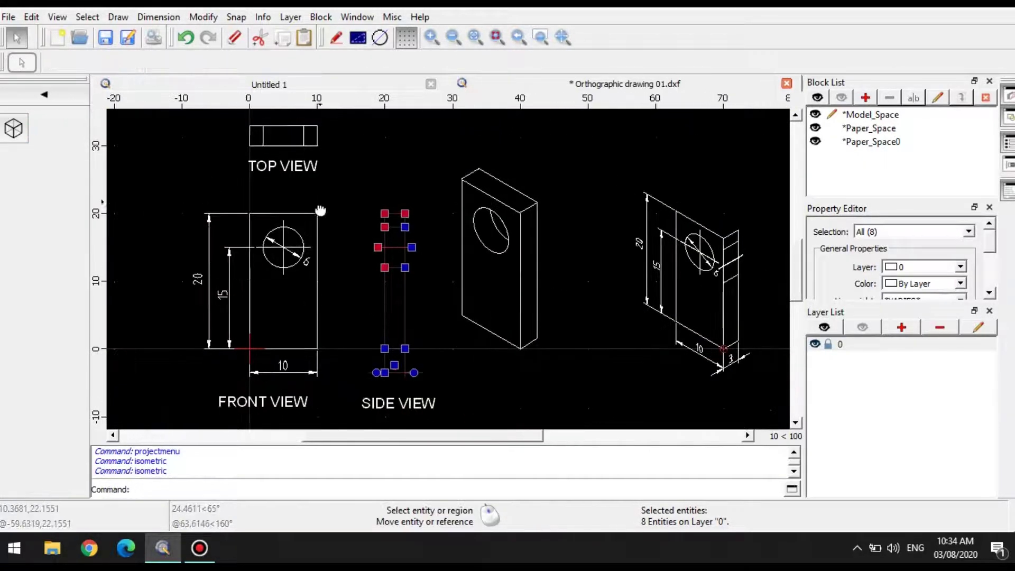
Project the top view as an isometric top face, joining its lower-right corner to the front face's upper-right corner
left_click(203, 131)
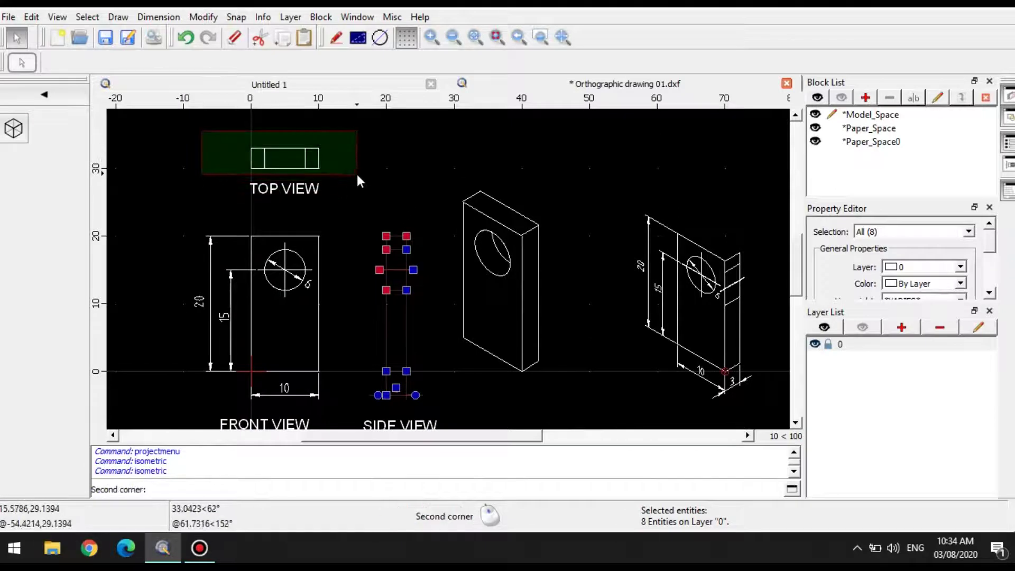
left_click(357, 173)
left_click(19, 136)
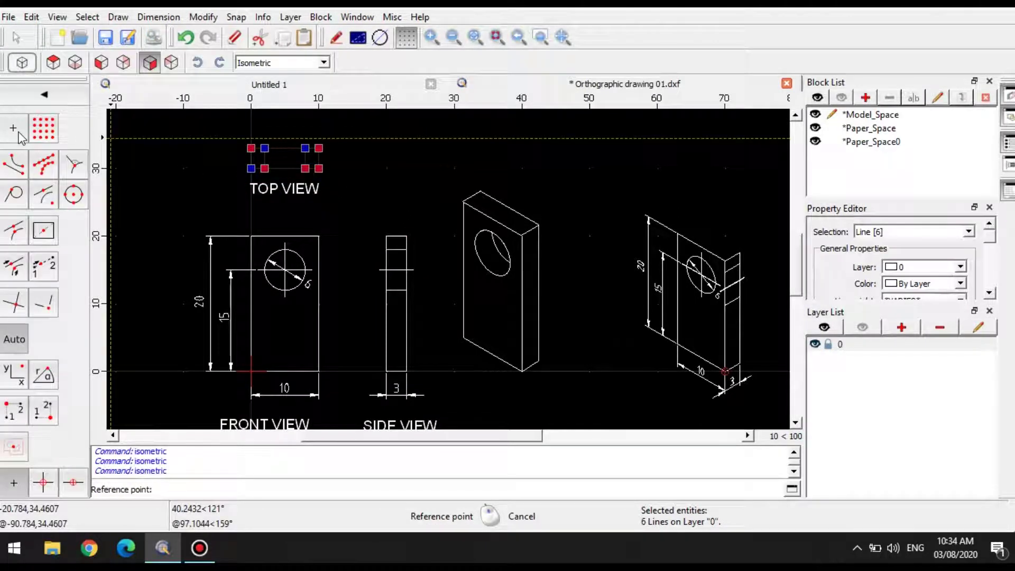
left_click(55, 62)
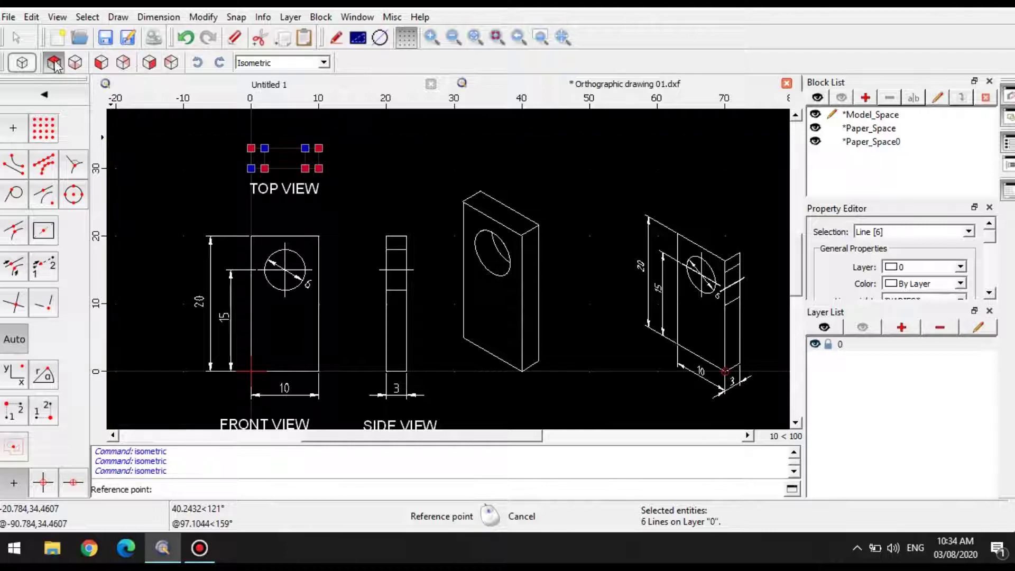
left_click(319, 168)
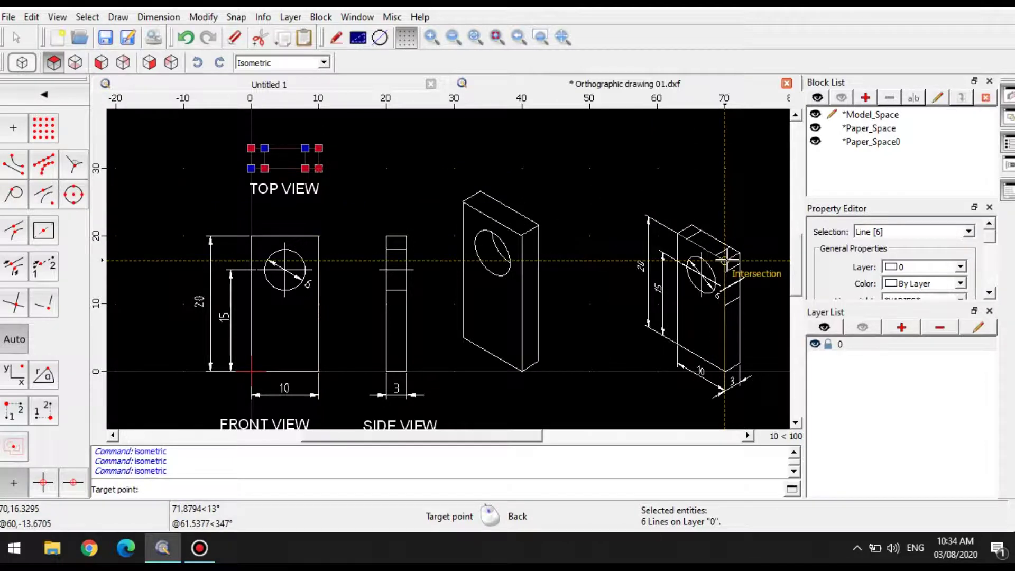
mouse_move(638, 320)
middle_mouse_down()
mouse_move(513, 258)
mouse_move(490, 272)
mouse_move(579, 315)
middle_mouse_up()
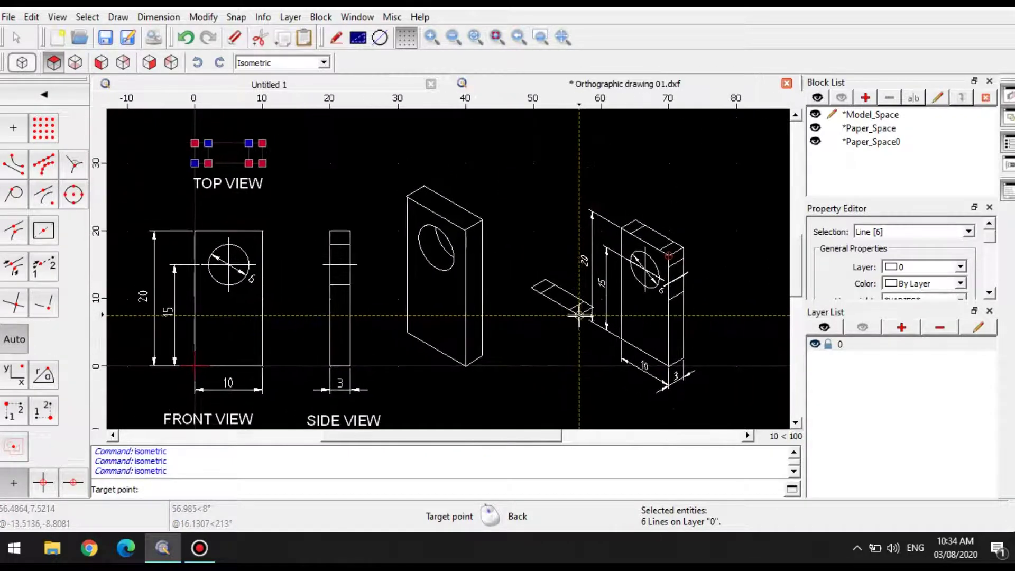
key("Escape")
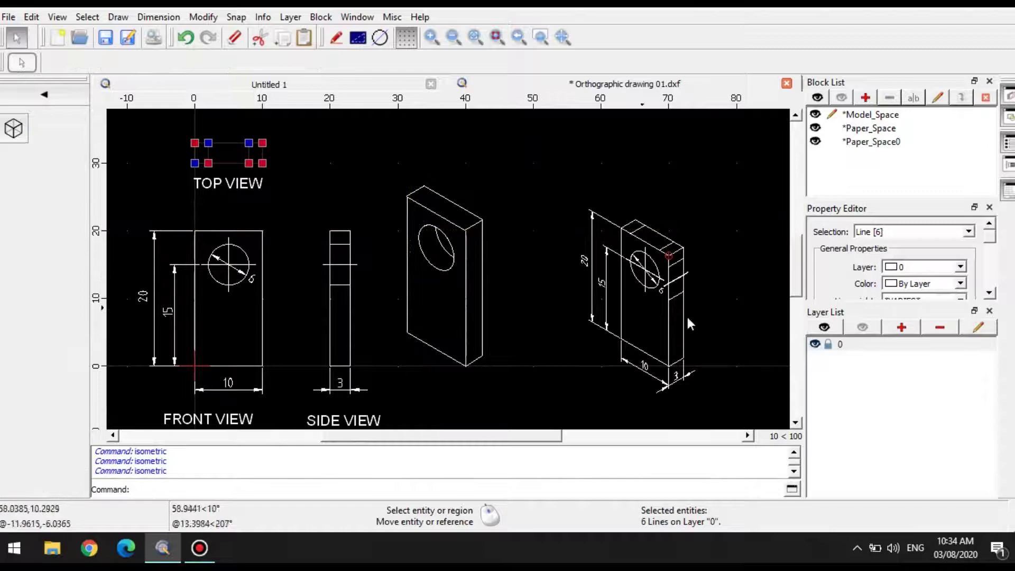
key("Escape")
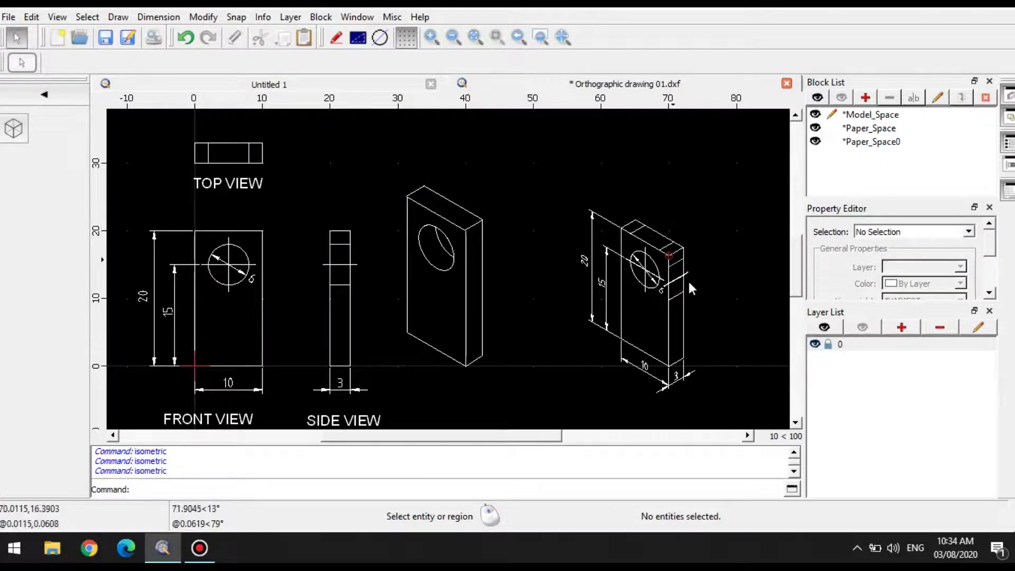
Delete the hole's edge lines and centre line from the isometric right face, and its edge lines from the top face
scroll(663, 253, "up", 5)
middle_click_drag(663, 253, 643, 256)
scroll(643, 256, "up", 2)
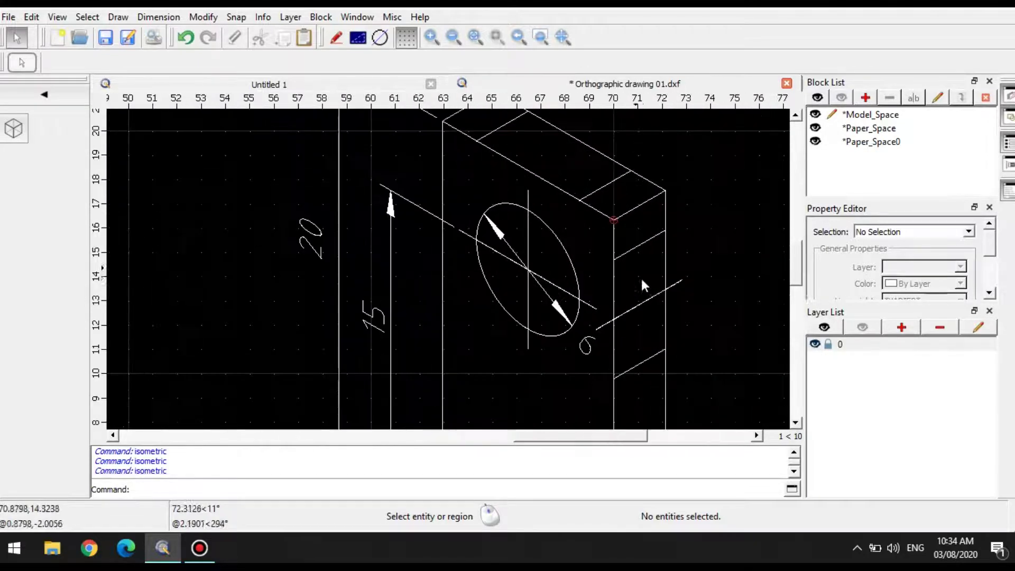
left_click(632, 247)
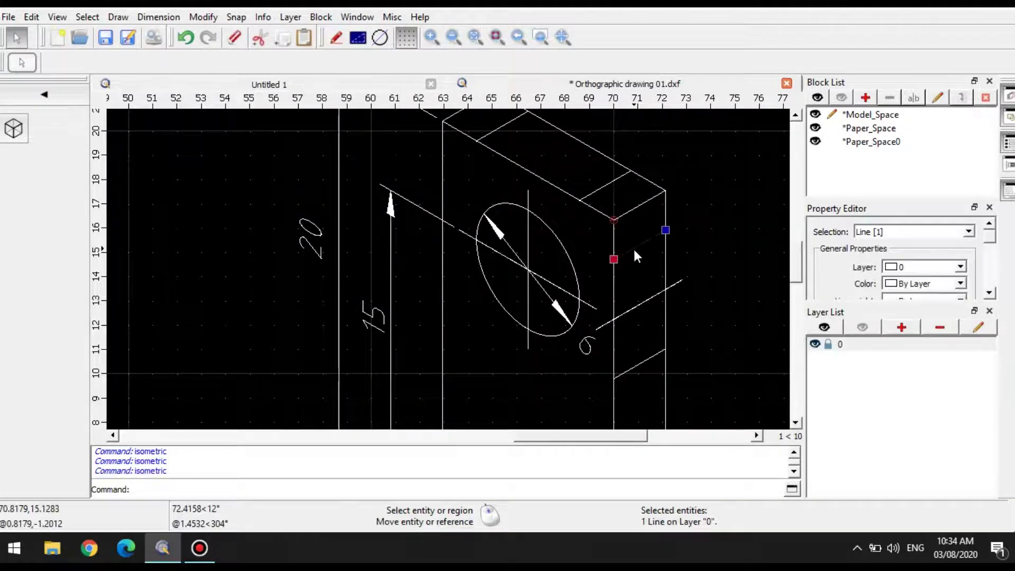
key("Delete")
left_click(644, 360)
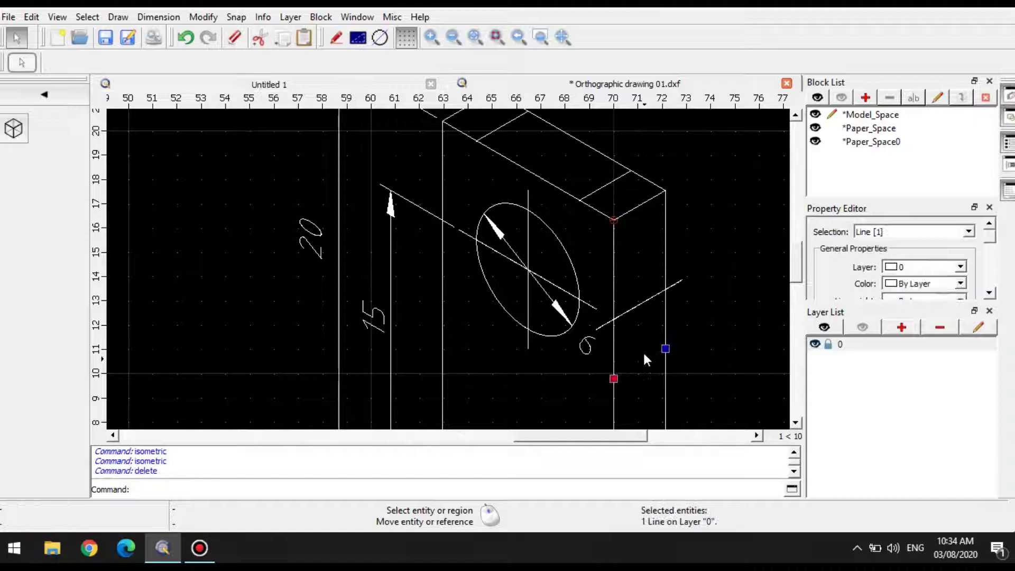
key("Delete")
left_click(640, 303)
key("Delete")
middle_click_drag(590, 191, 595, 272)
scroll(589, 264, "down", 5)
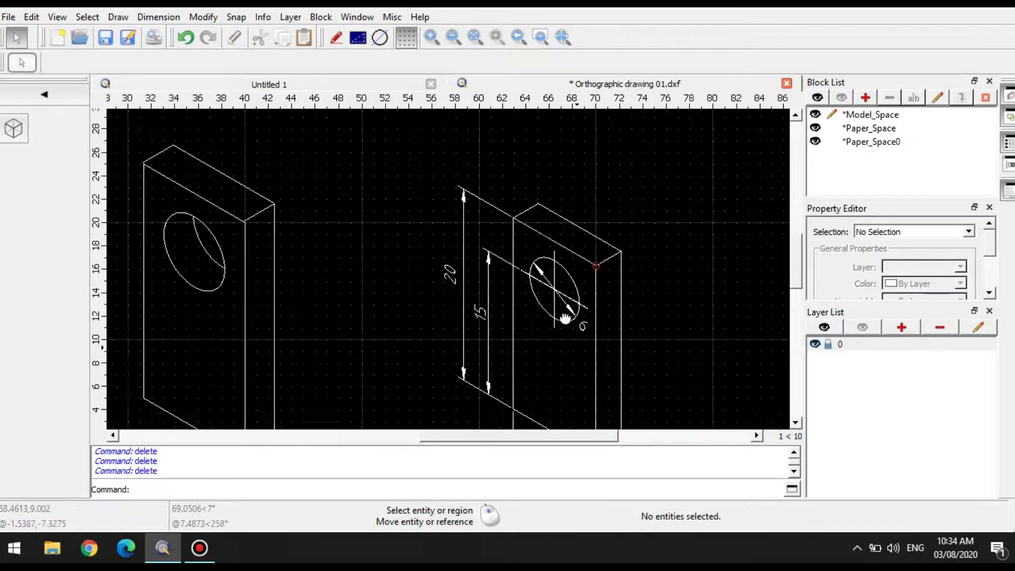
scroll(607, 304, "down", 3)
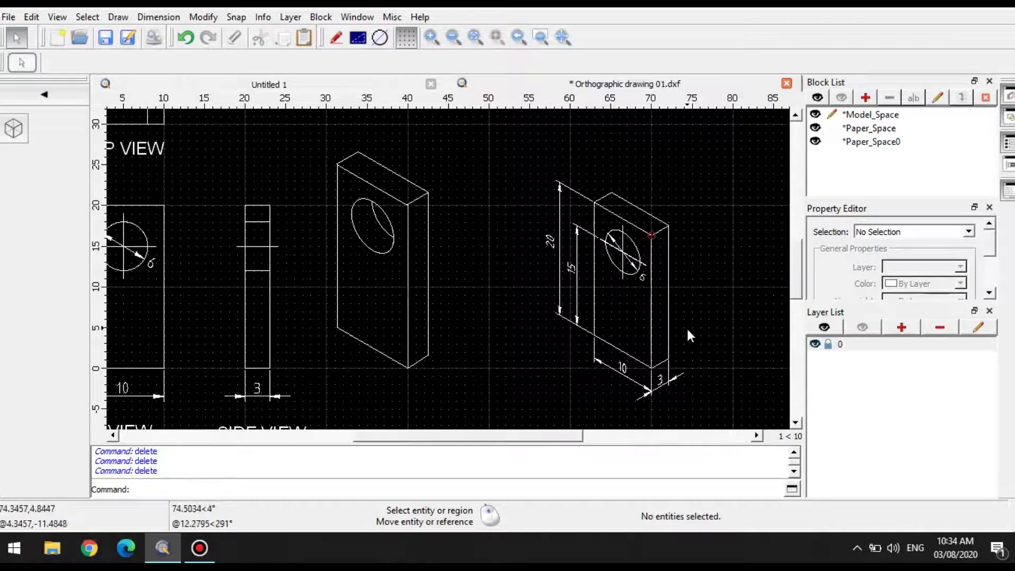
scroll(671, 269, "up", 2)
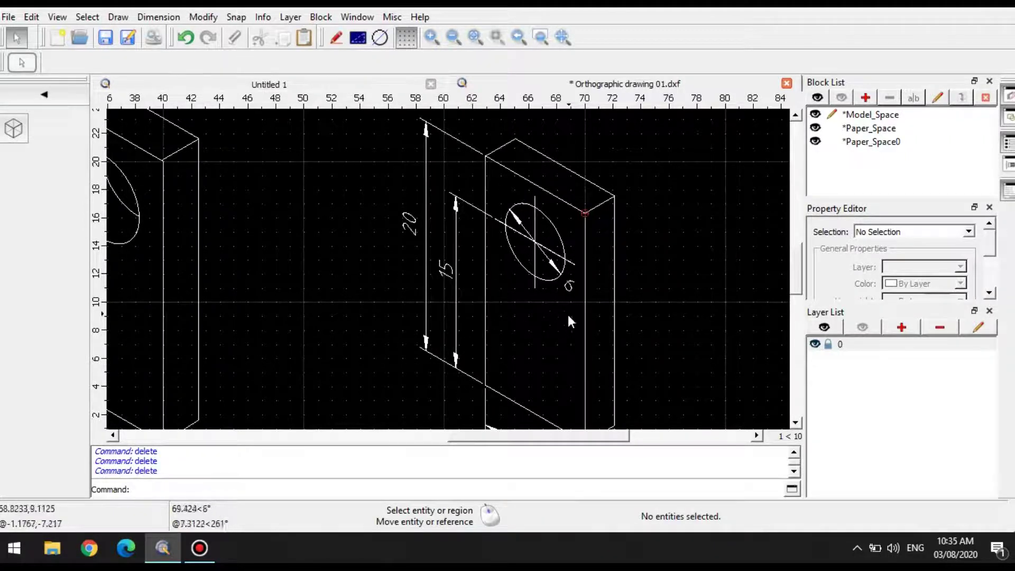
scroll(572, 316, "down", 4)
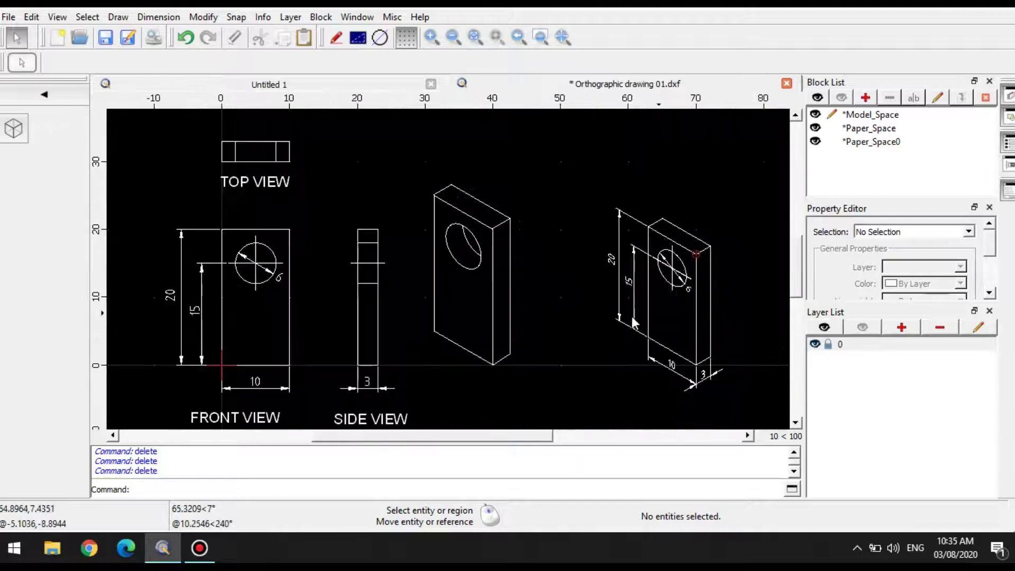
middle_click_drag(387, 287, 410, 287)
left_click(44, 95)
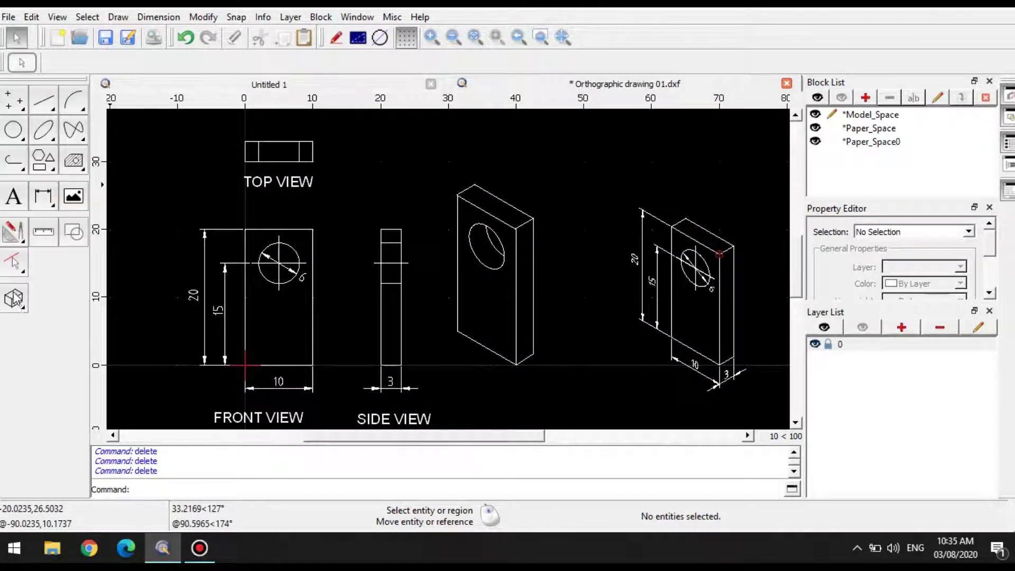
left_click(16, 296)
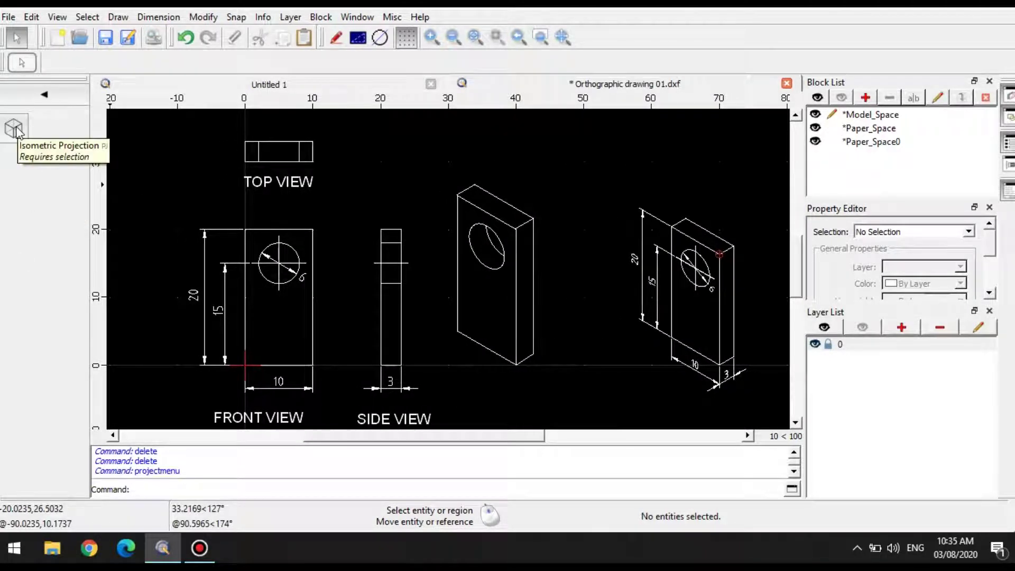
Project the sloped-corner block's front view as an isometric left face, moving its lower-right corner to the drawing point 80,10
scroll(521, 315, "down", 2)
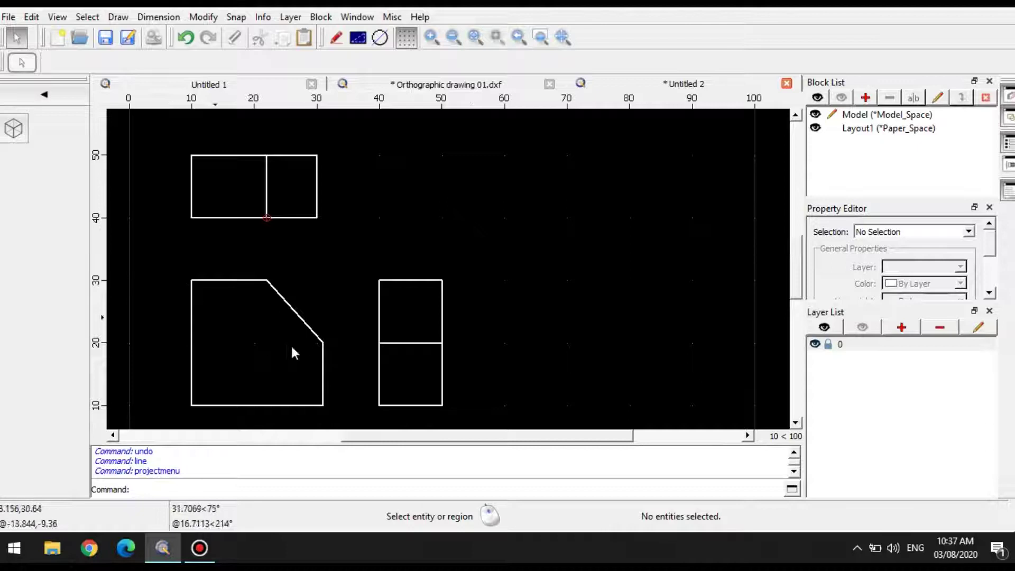
scroll(291, 344, "left", 1)
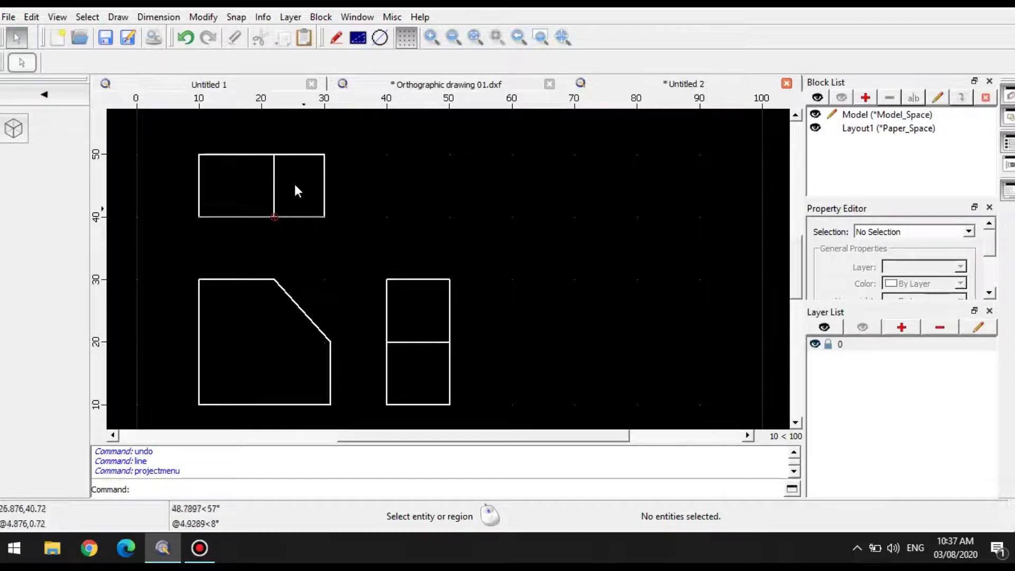
left_click(179, 242)
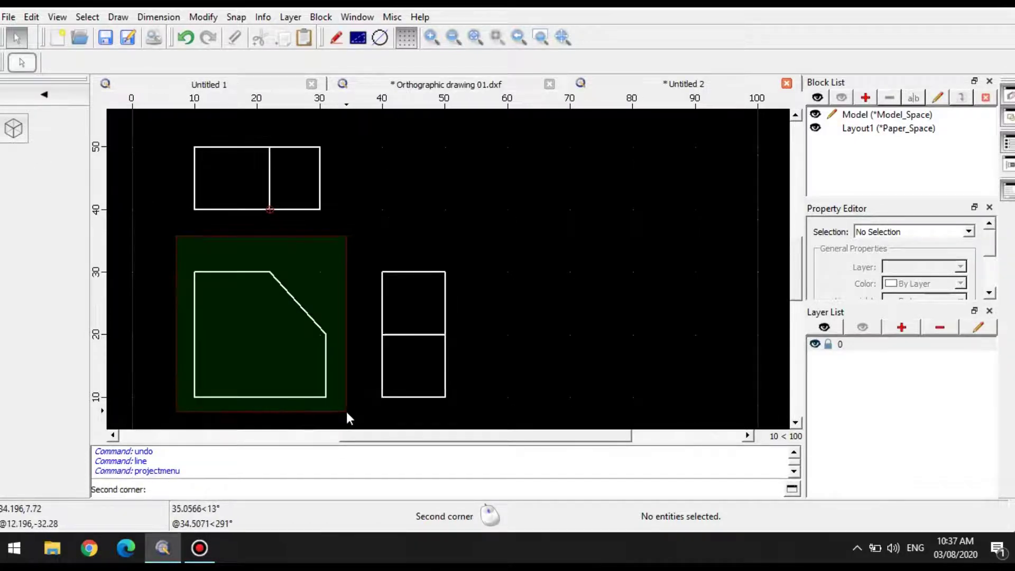
left_click(347, 411)
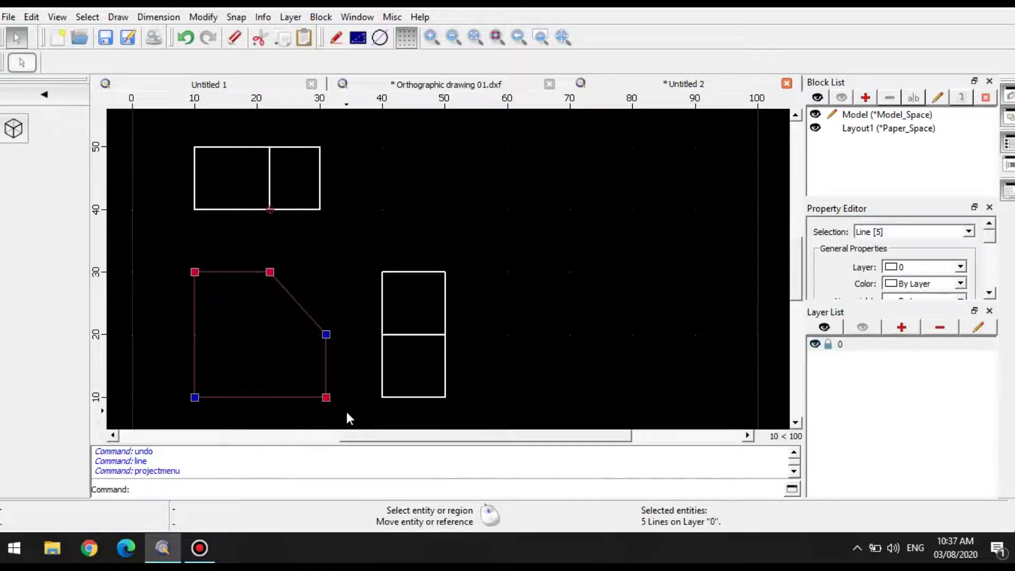
left_click(13, 132)
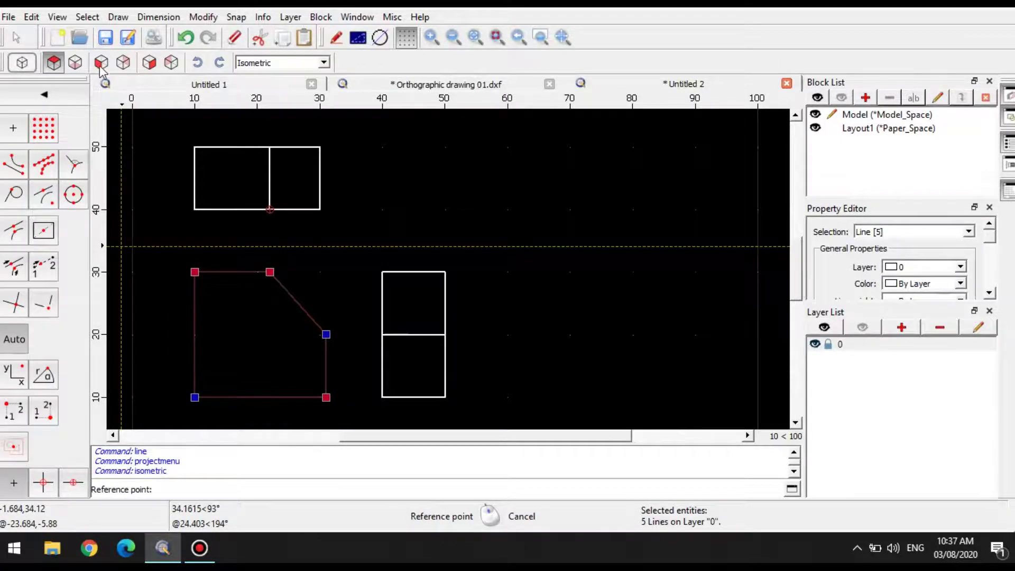
left_click(101, 63)
left_click(327, 397)
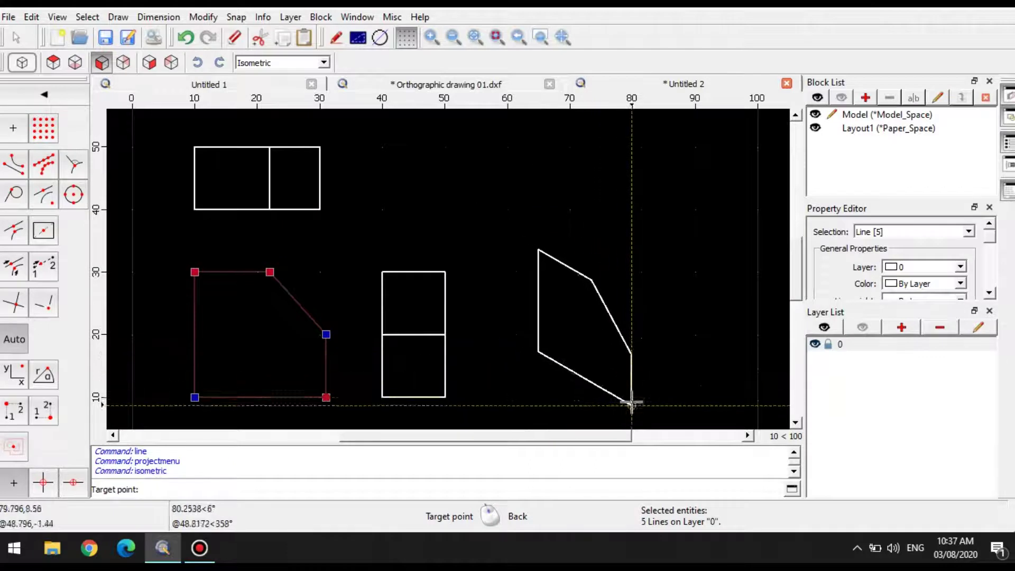
left_click(633, 397)
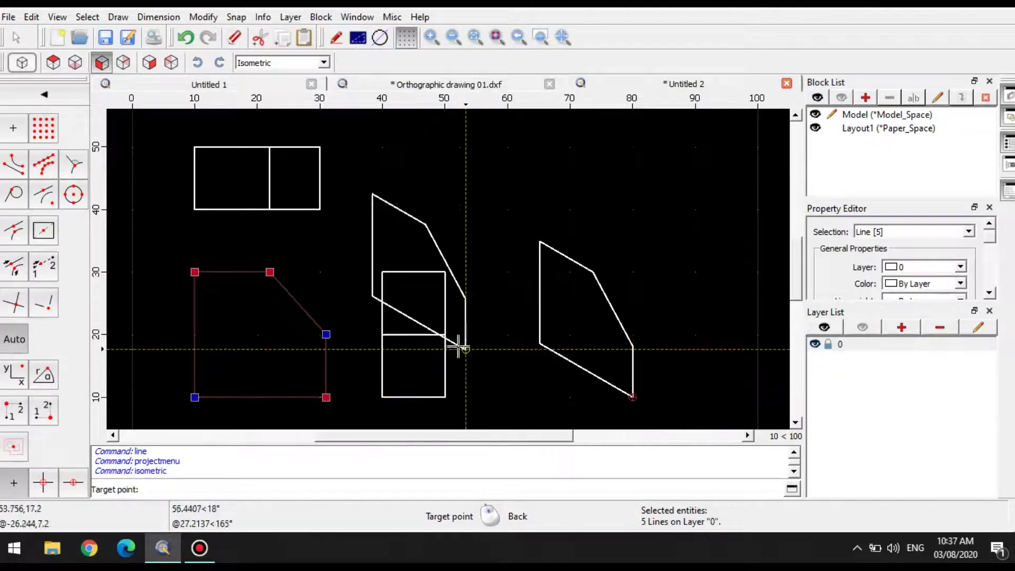
left_click(47, 96)
left_click(44, 97)
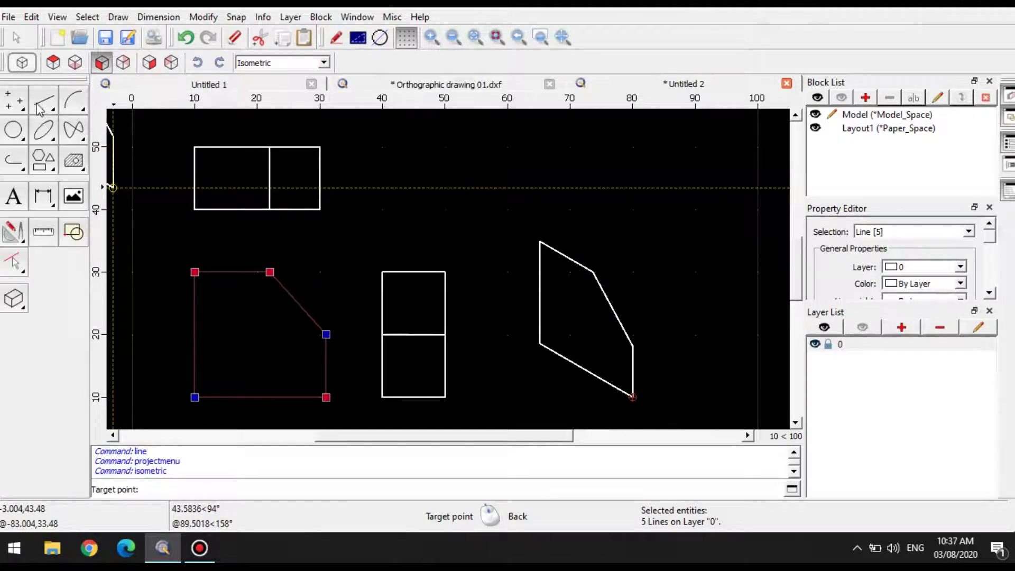
left_click(40, 109)
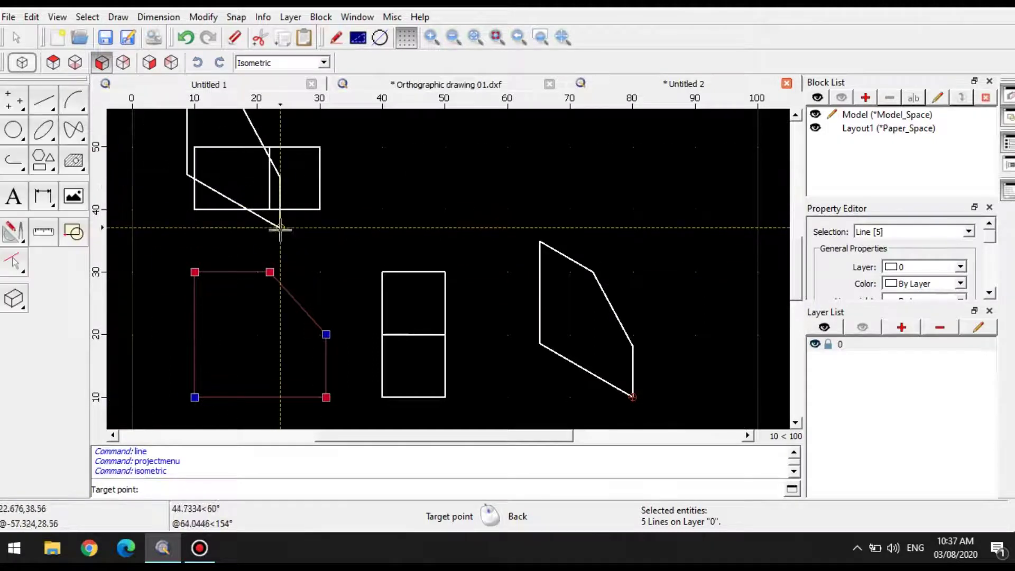
right_click(337, 254)
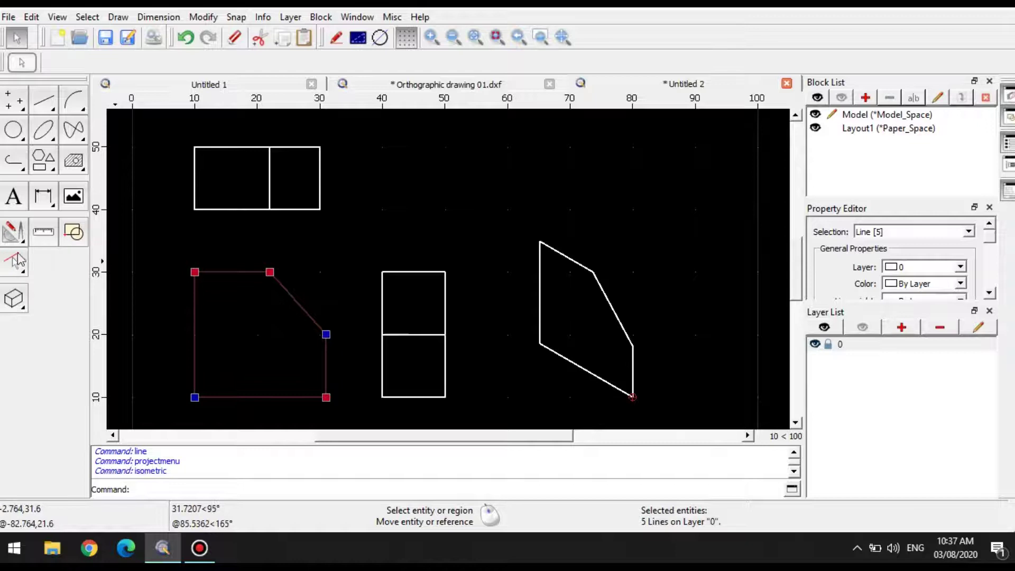
Project the side view as an isometric right face, joining its lower-left corner to the front face's lower-right corner
left_click(14, 299)
left_click(349, 261)
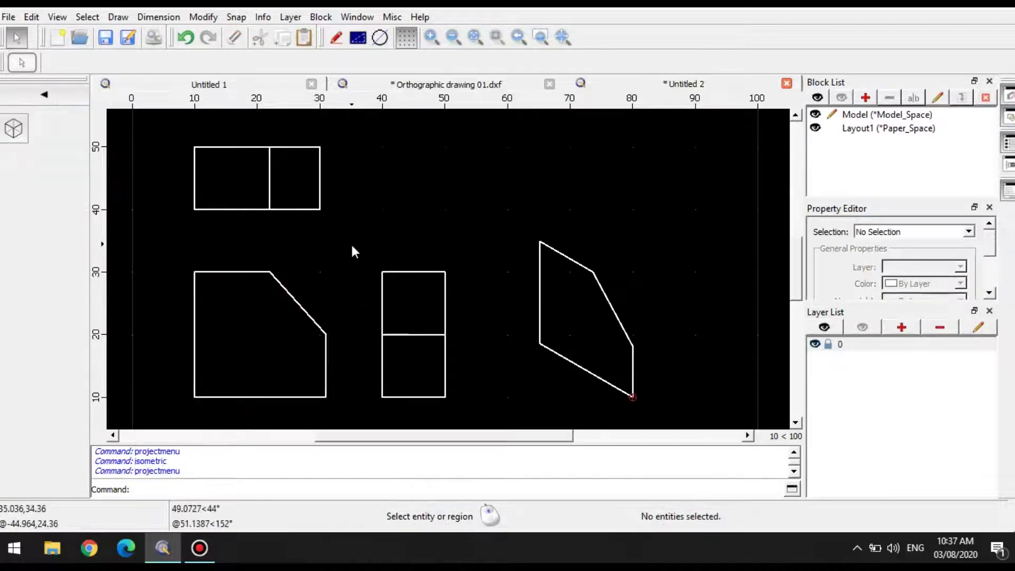
left_click_drag(352, 244, 479, 414)
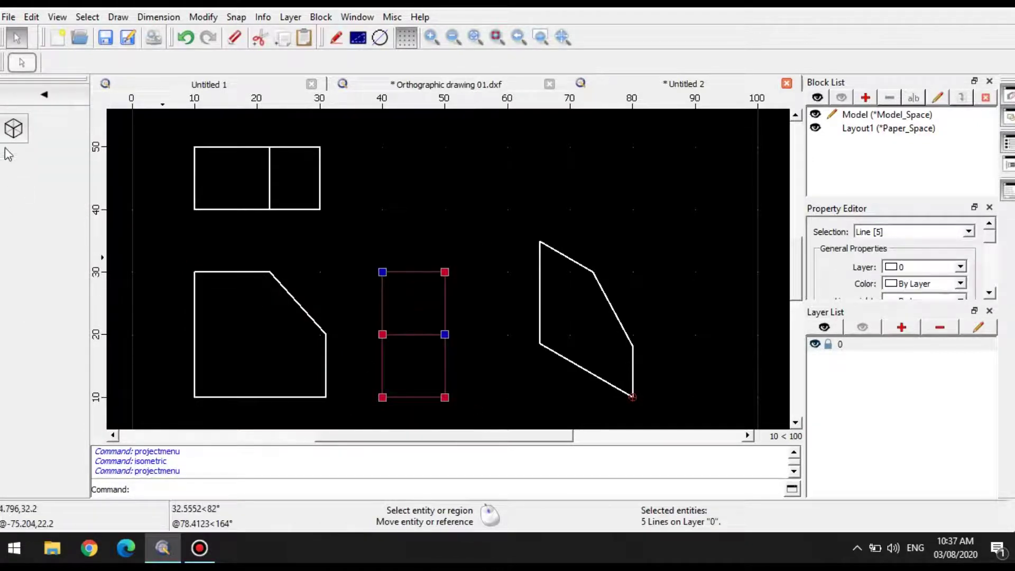
left_click(14, 129)
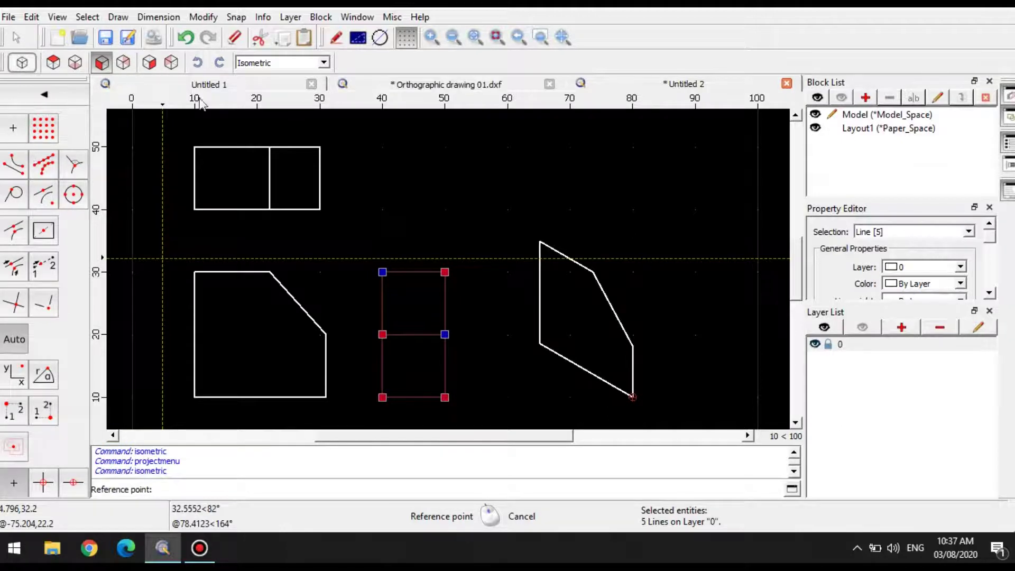
left_click(382, 397)
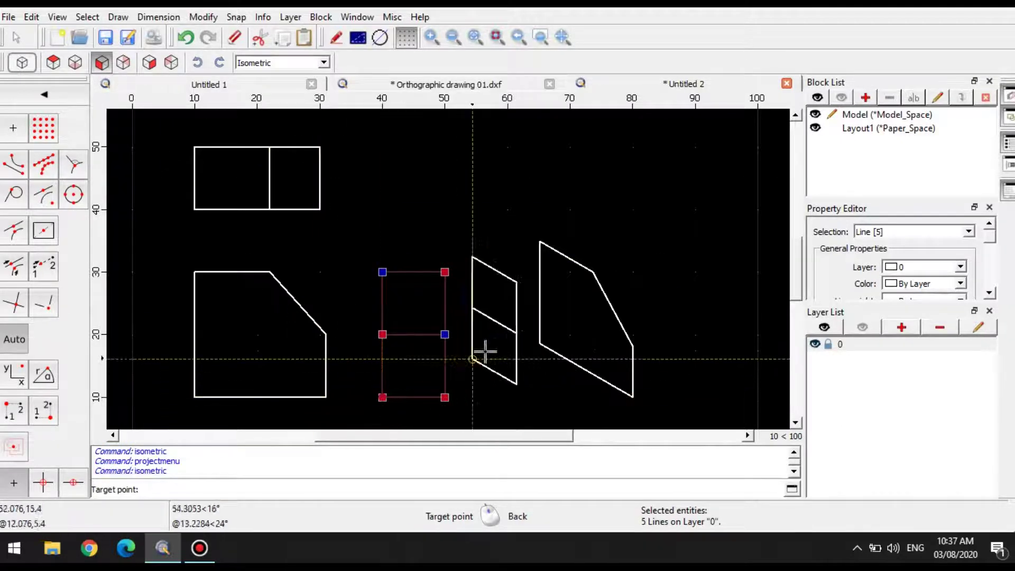
left_click(149, 63)
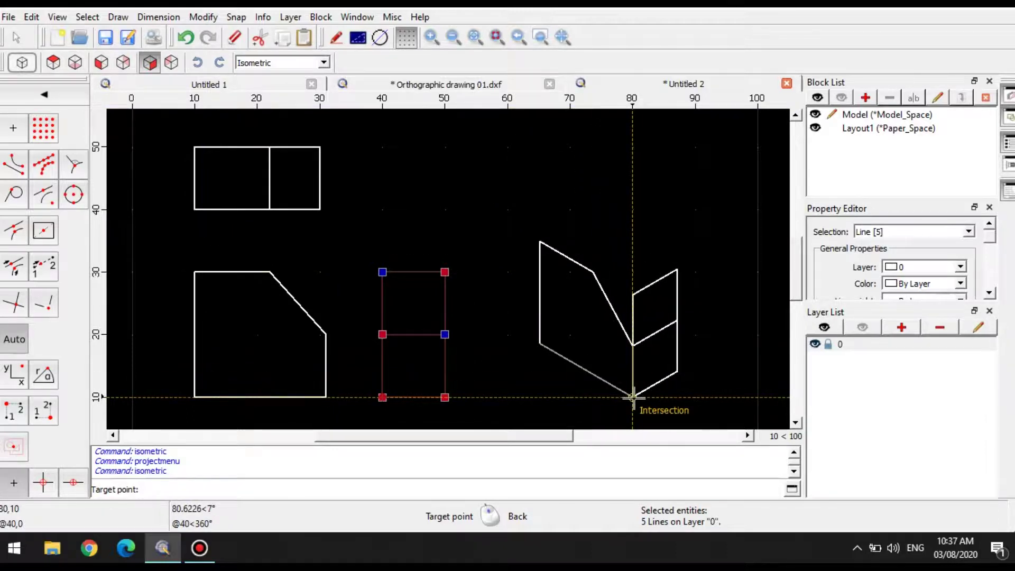
middle_click_drag(589, 374, 492, 351)
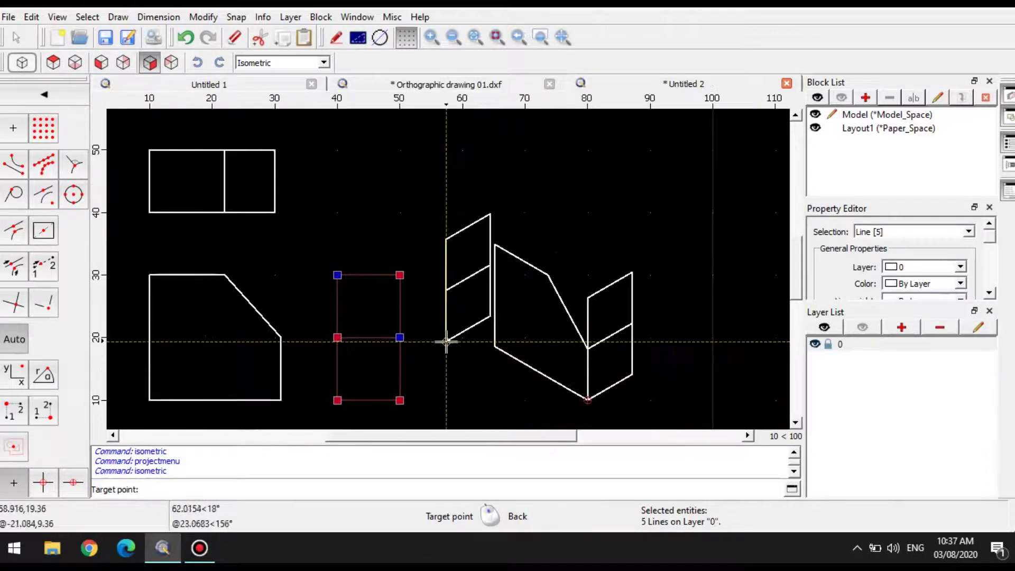
right_click(436, 326)
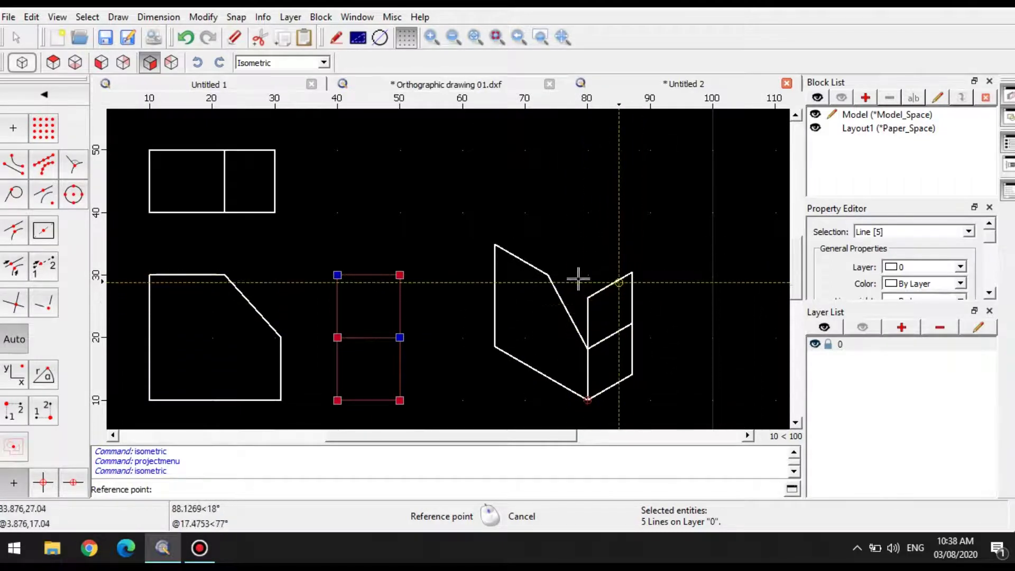
middle_click_drag(471, 300, 505, 294)
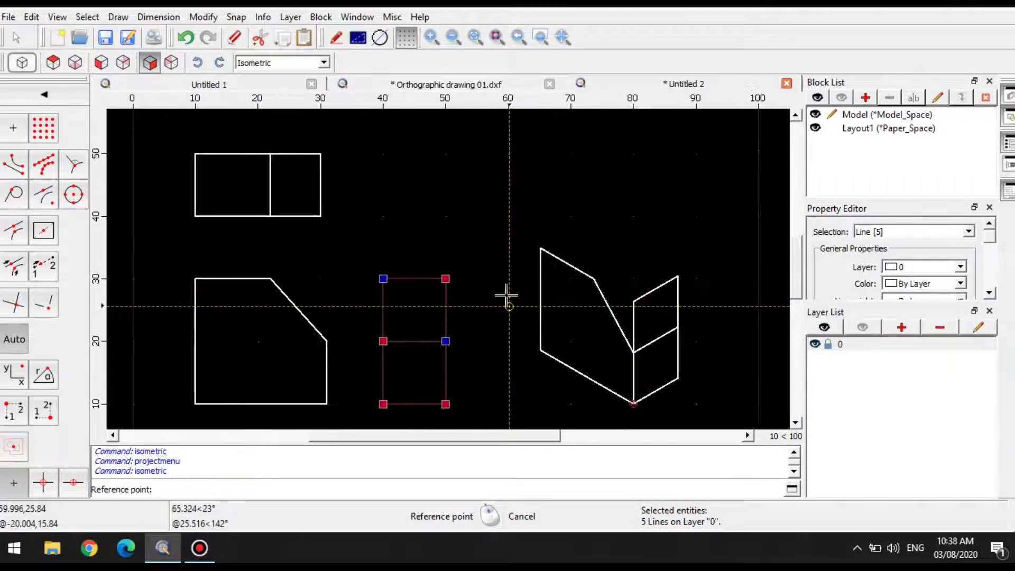
left_click(40, 95)
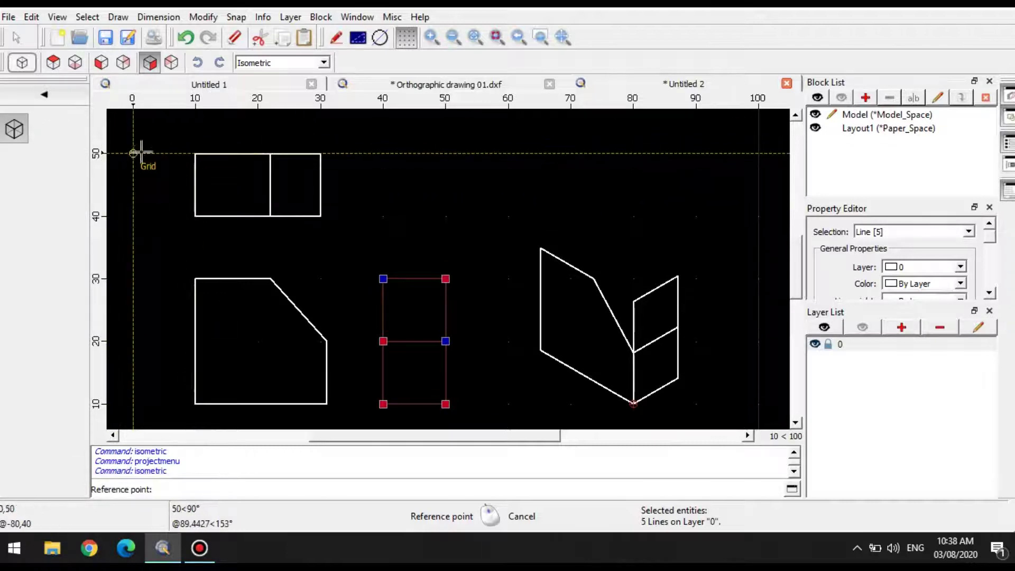
key("Escape")
Project the top view as an isometric top face, joining its lower-left corner to the front face's upper-left corner
left_click_drag(163, 141, 347, 234)
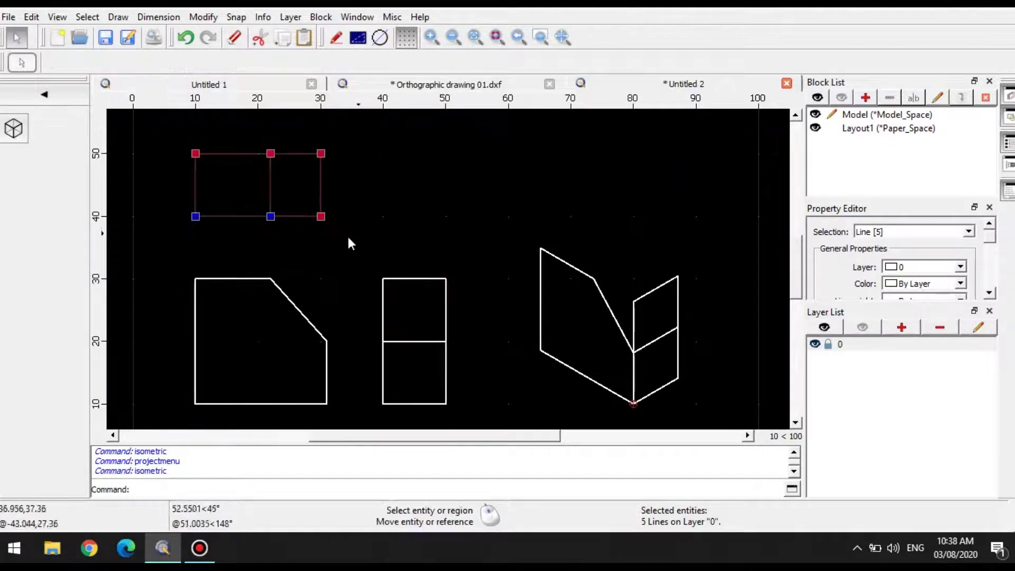
left_click(11, 128)
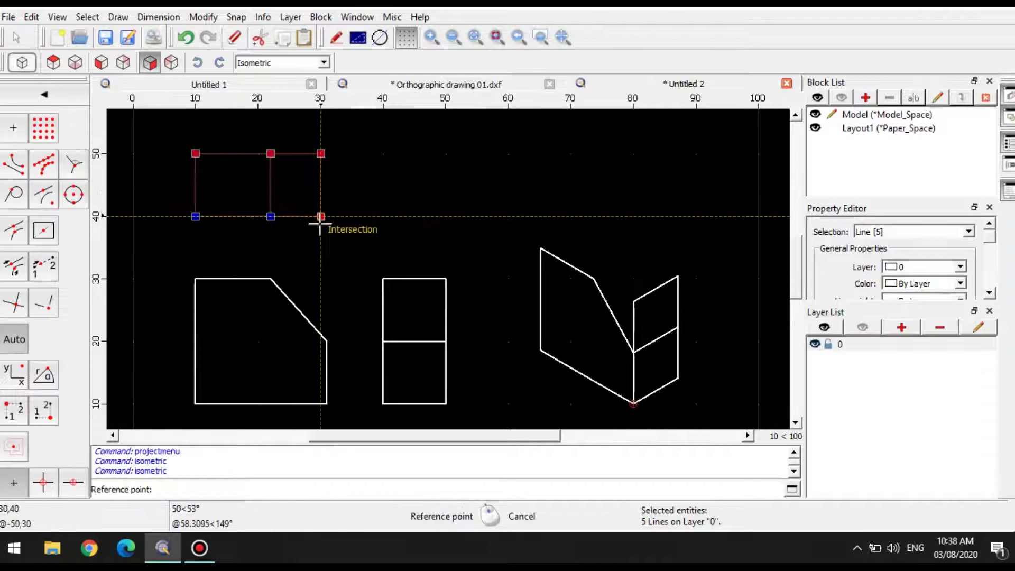
left_click(195, 216)
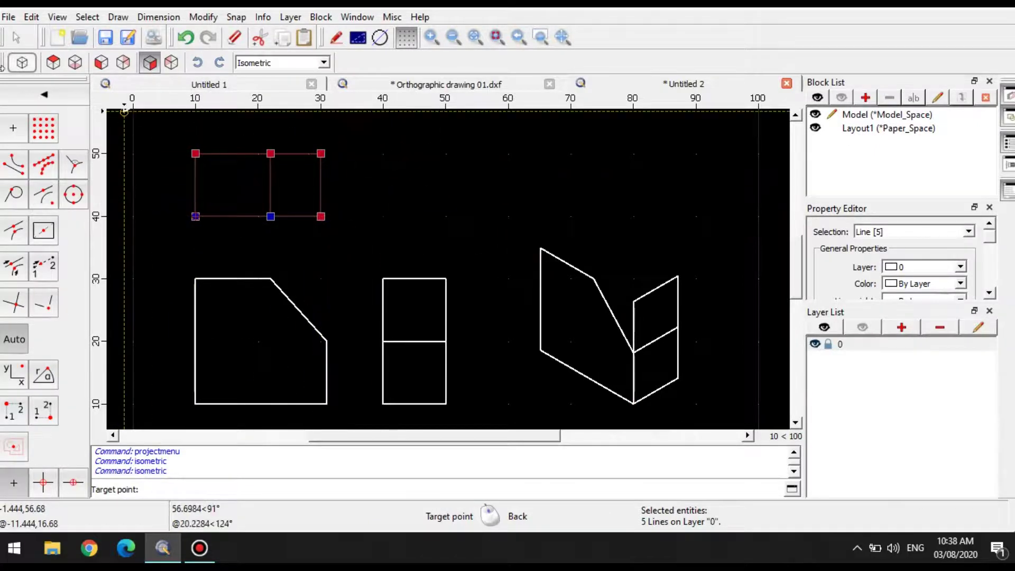
left_click(53, 63)
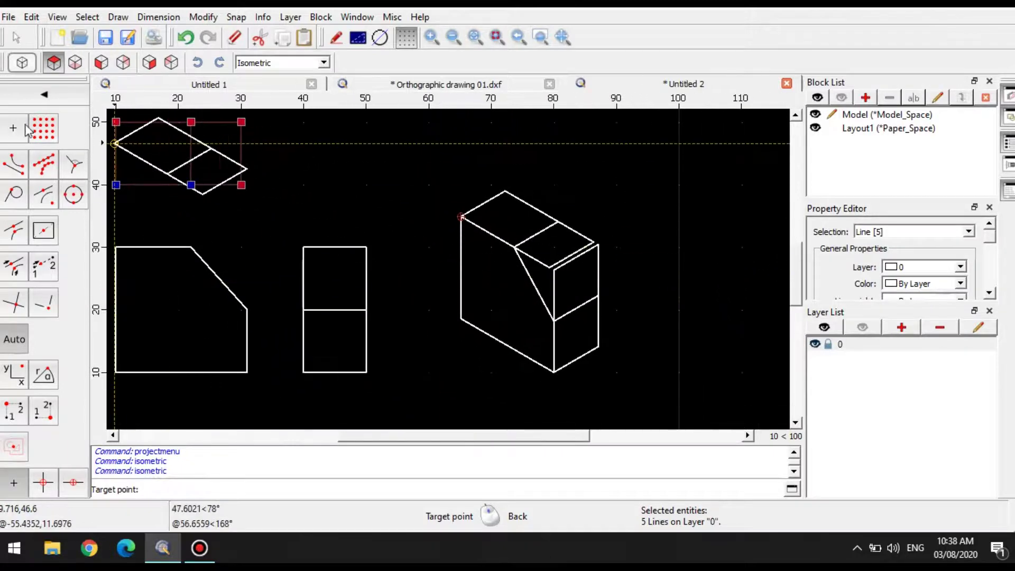
left_click(115, 143)
left_click(43, 96)
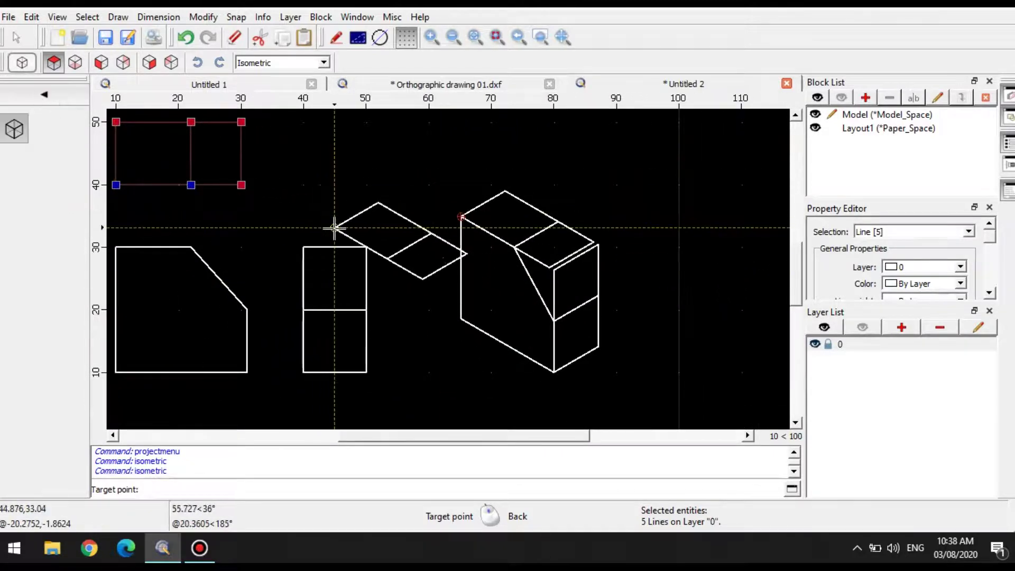
right_click(328, 228)
right_click(399, 242)
key("Escape")
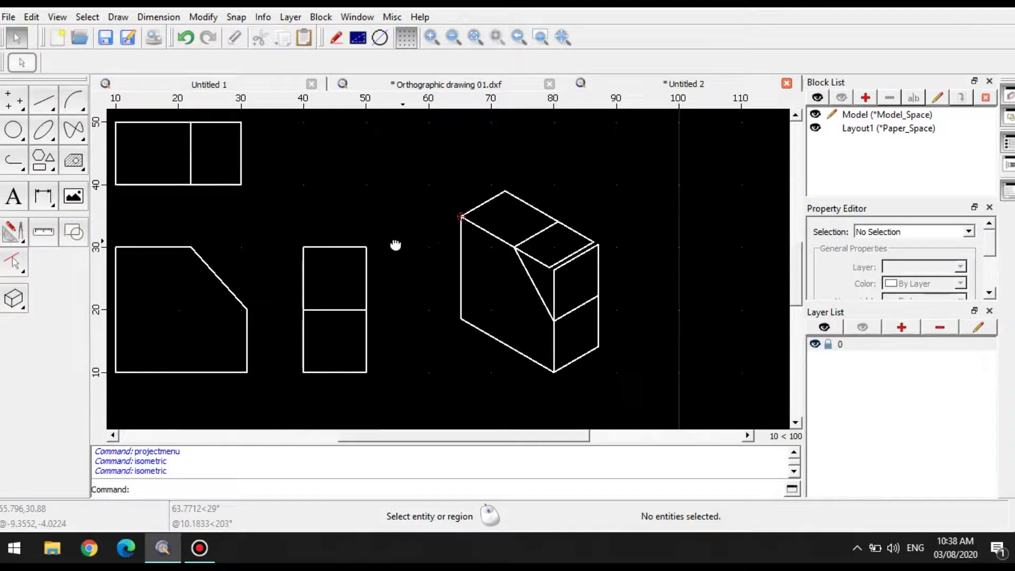
Auto-trim the top face's long edges beyond its dividing line and the right face's vertical edges above its middle line
scroll(582, 289, "up", 4)
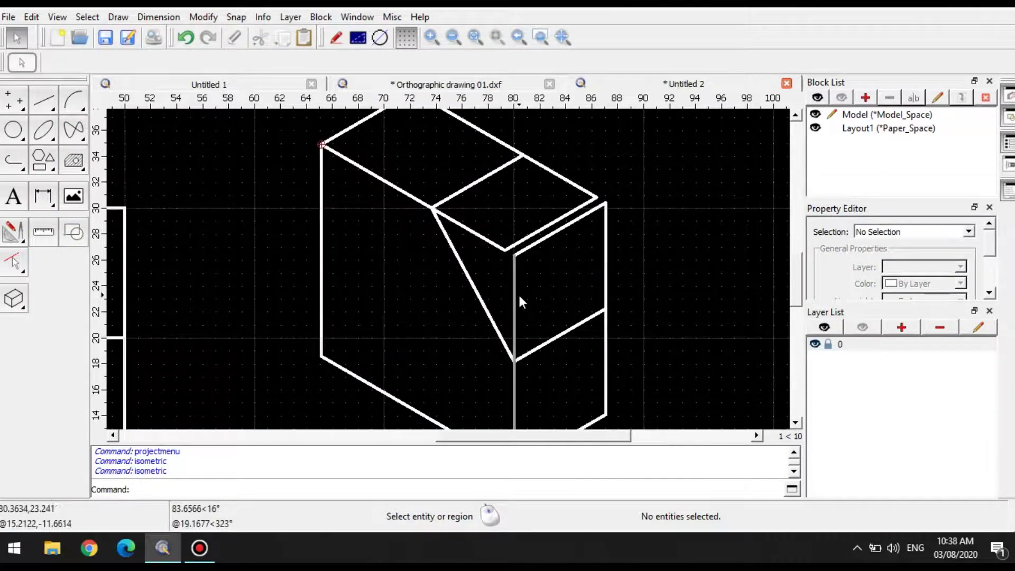
scroll(561, 304, "down", 1)
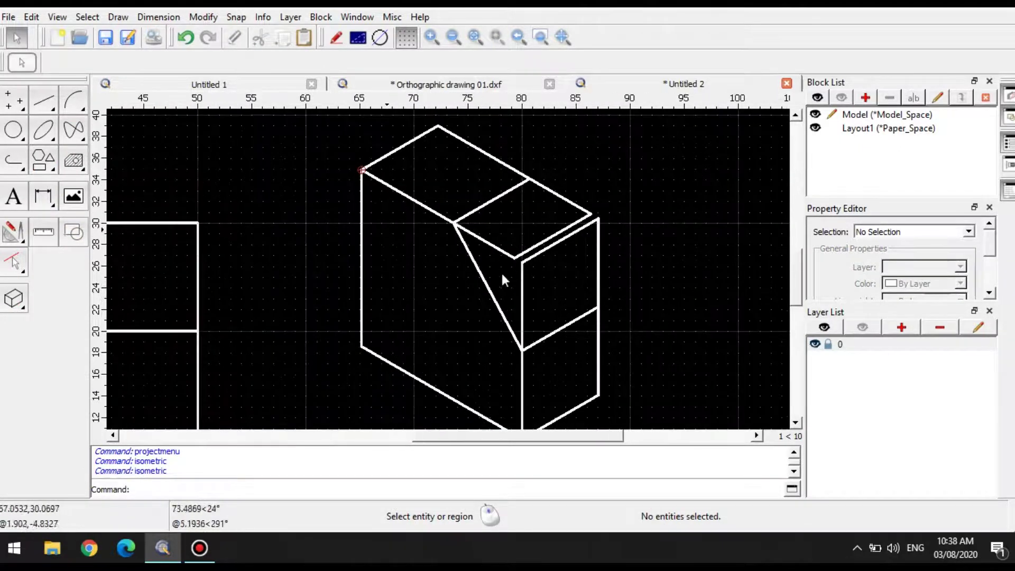
scroll(500, 275, "down", 1)
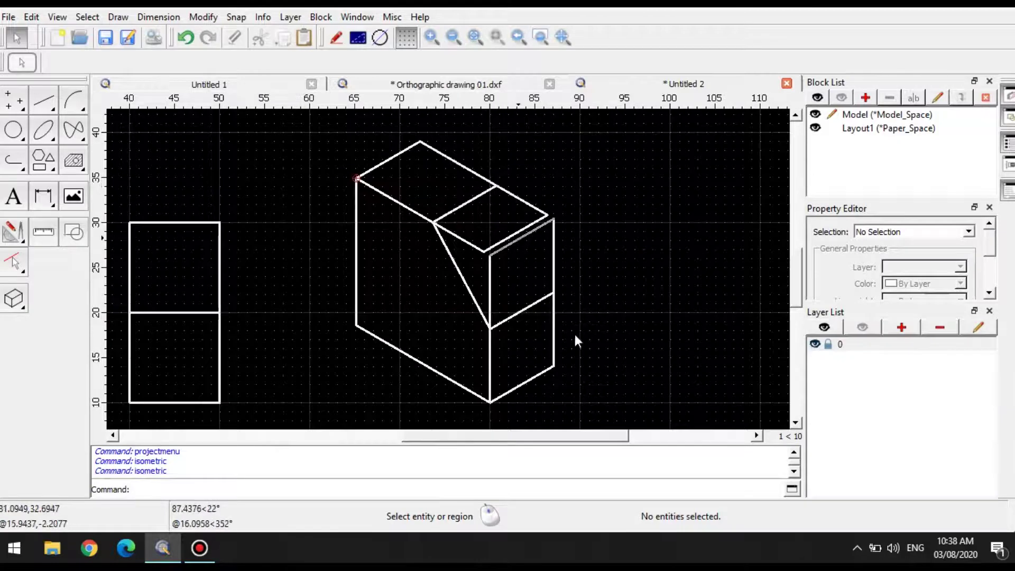
middle_click_drag(490, 279, 436, 320)
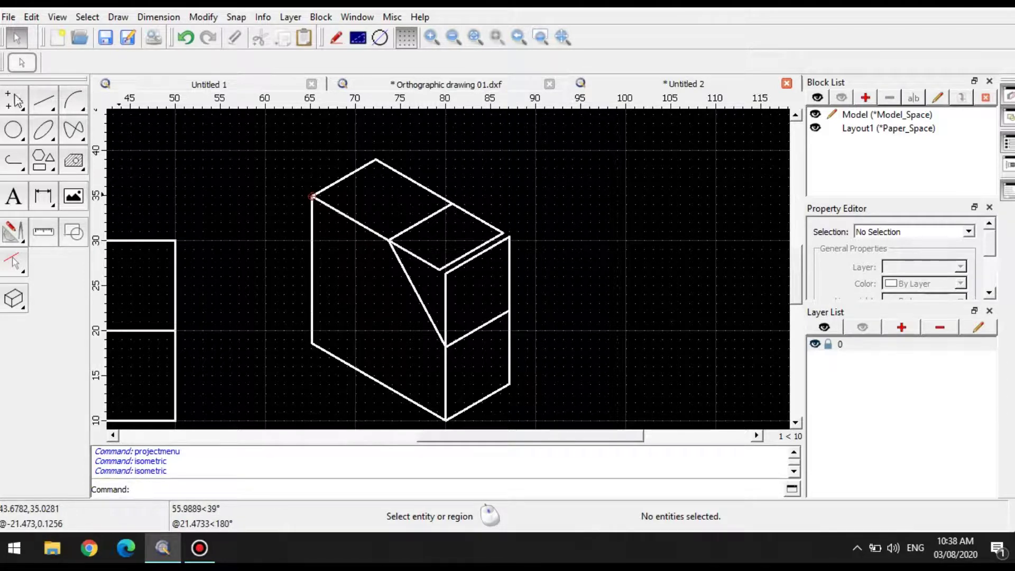
left_click(13, 231)
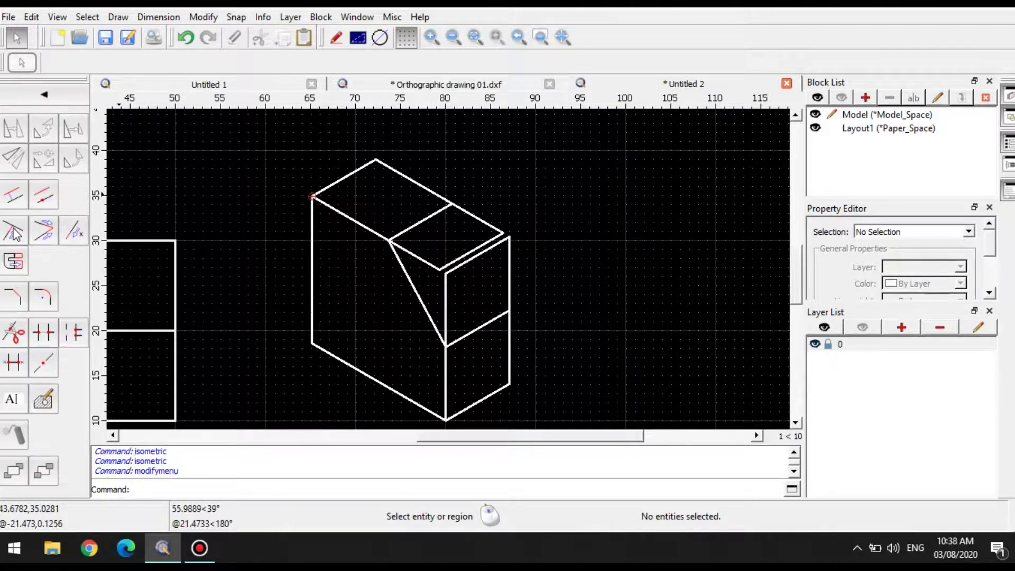
left_click(14, 364)
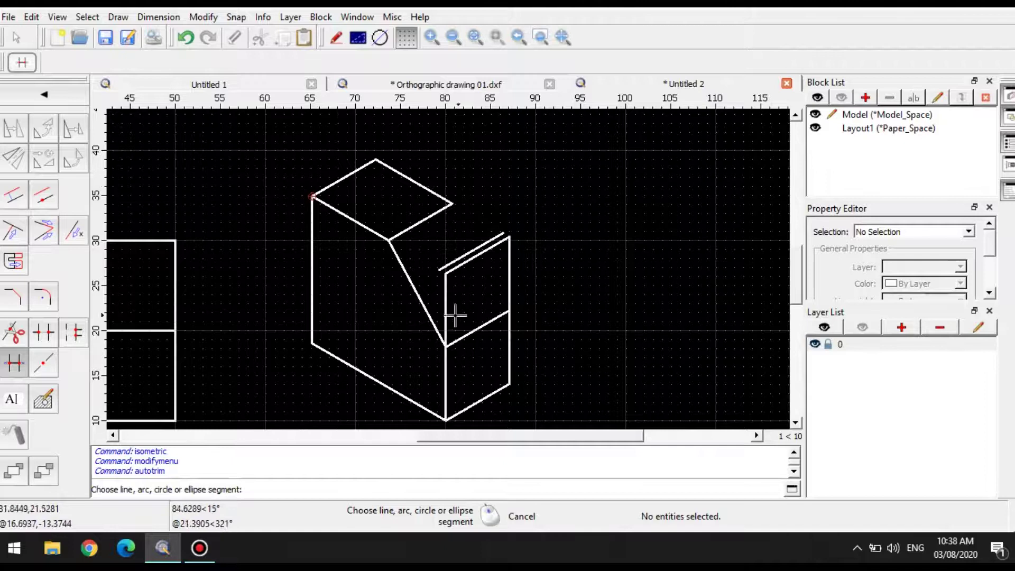
left_click(454, 363)
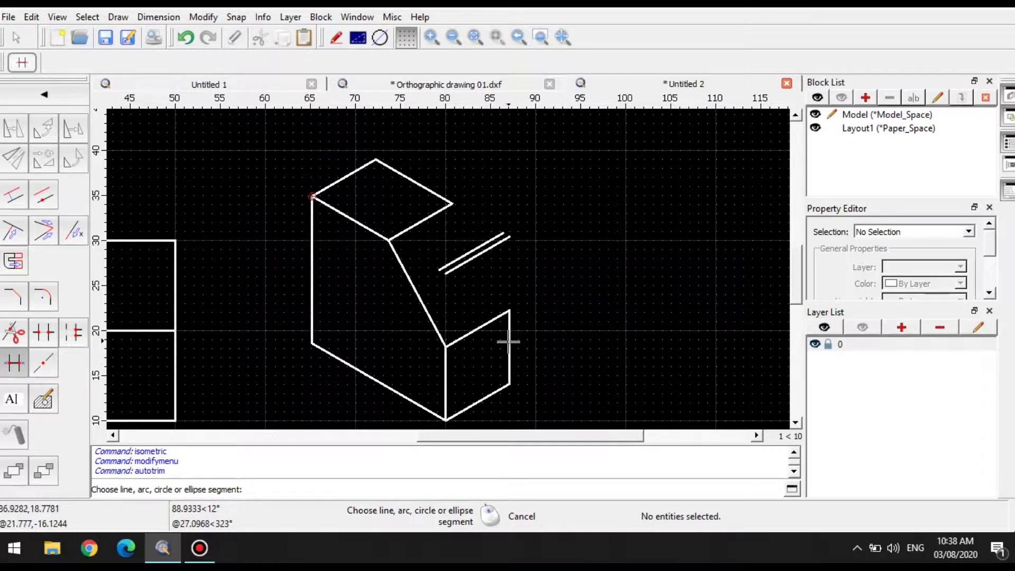
left_click(44, 95)
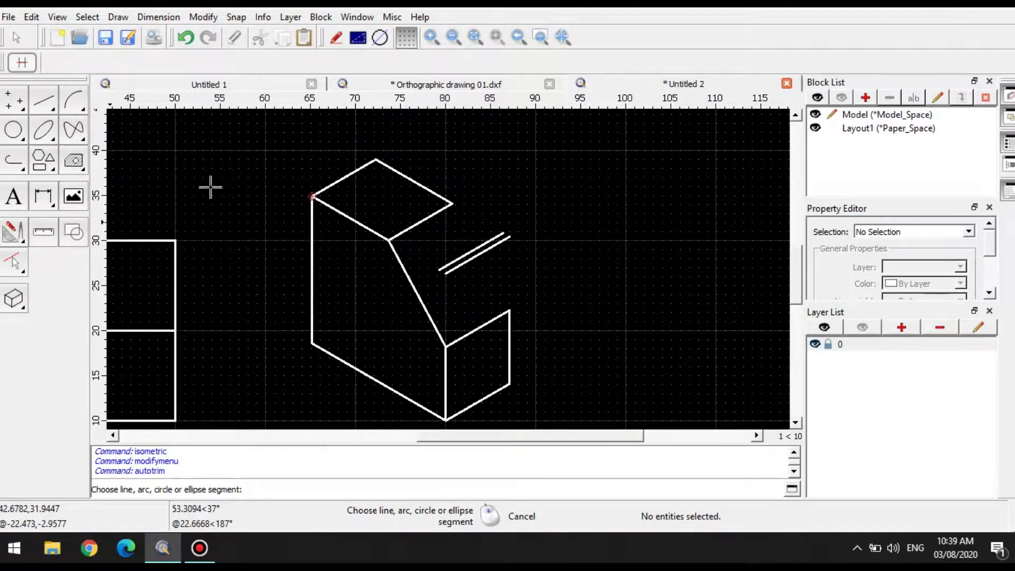
right_click(243, 212)
Delete the two leftover parallel lines floating above the isometric right face
left_click(466, 259)
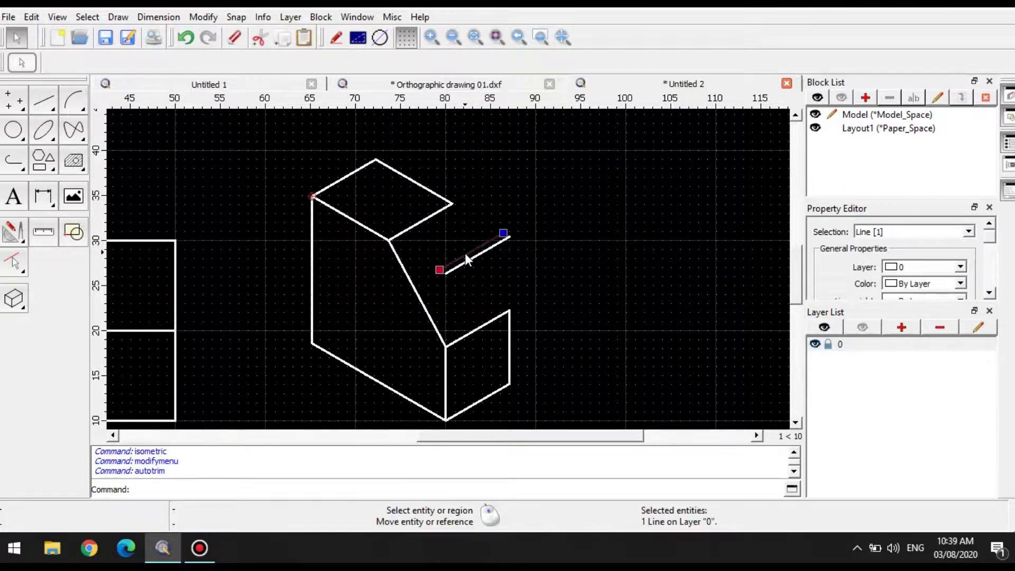
key("Delete")
left_click(472, 258)
key("Delete")
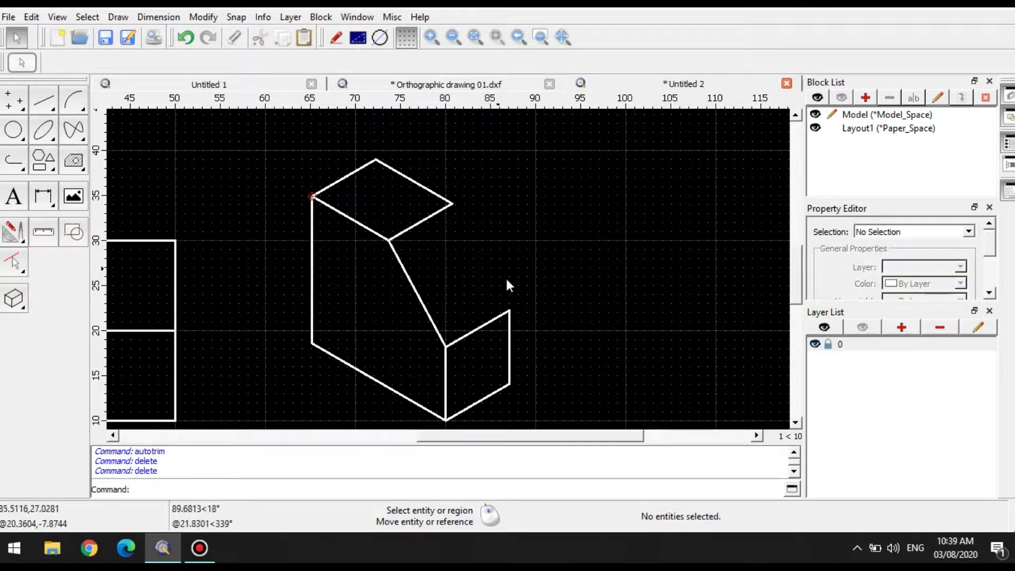
Draw the missing sloped edge from the top face's right corner to the right face's upper-right corner
left_click(43, 101)
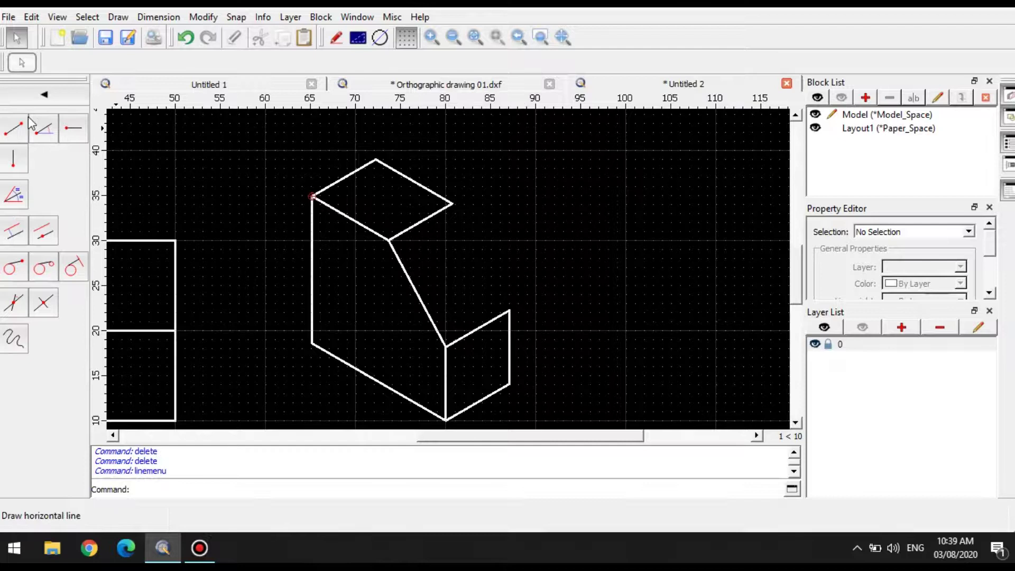
left_click(452, 204)
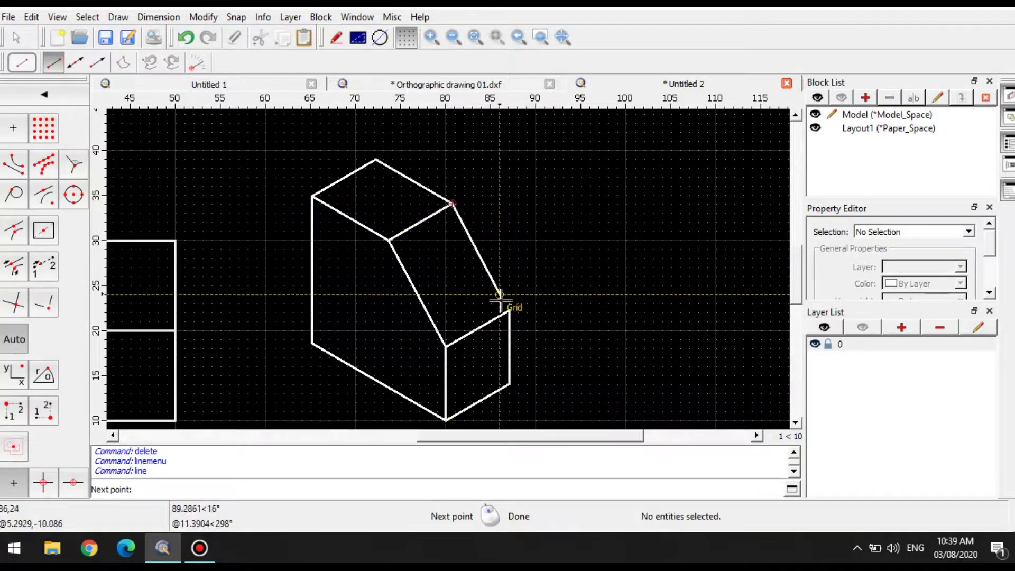
left_click(509, 310)
right_click(528, 261)
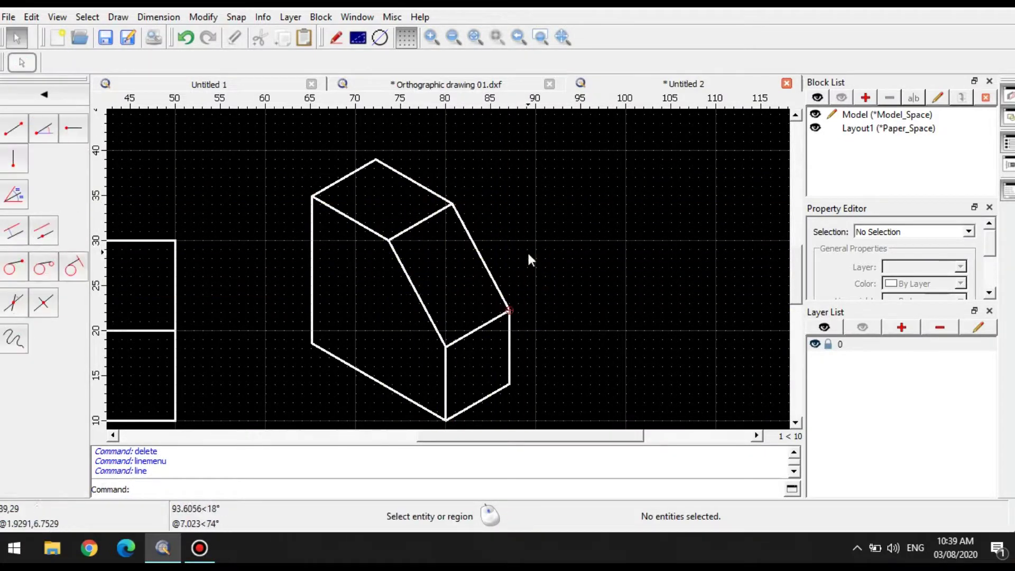
Open the isometric projection tools with the three orthographic views and the completed block in sight
middle_click_drag(493, 258, 525, 261)
scroll(566, 256, "down", 2)
scroll(460, 290, "down", 2)
middle_click_drag(460, 290, 522, 331)
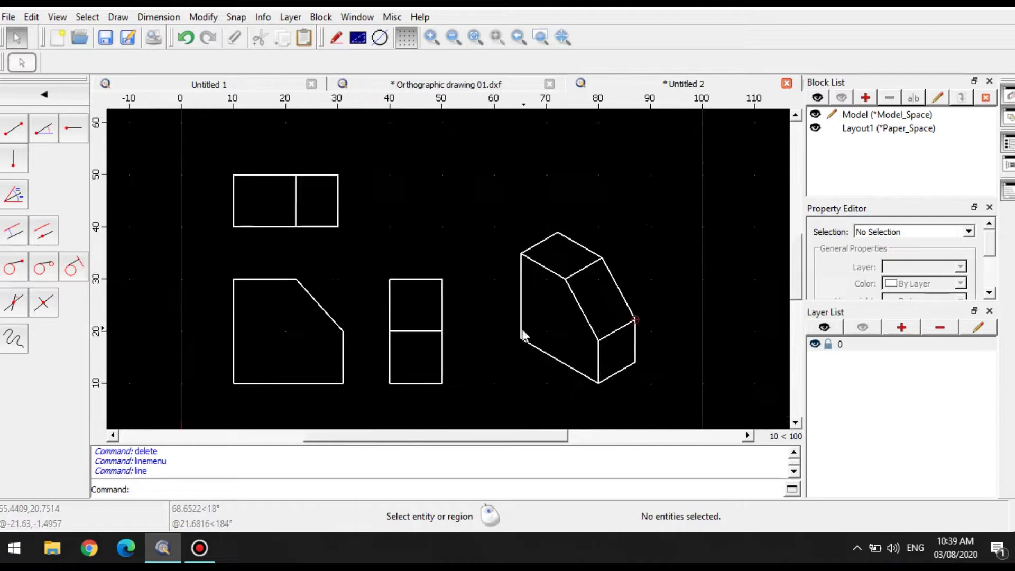
scroll(491, 331, "up", 1)
left_click(43, 94)
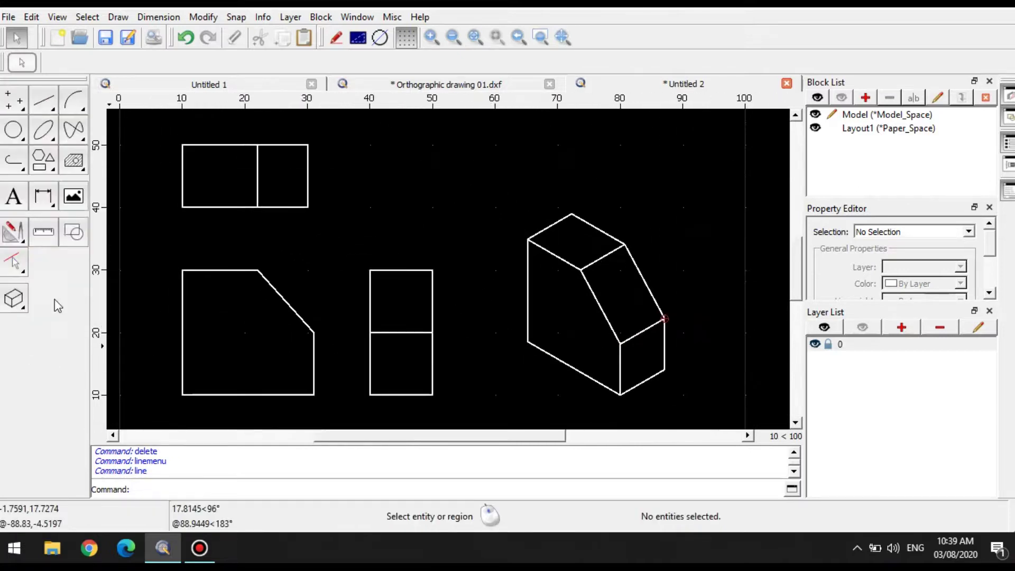
left_click(14, 299)
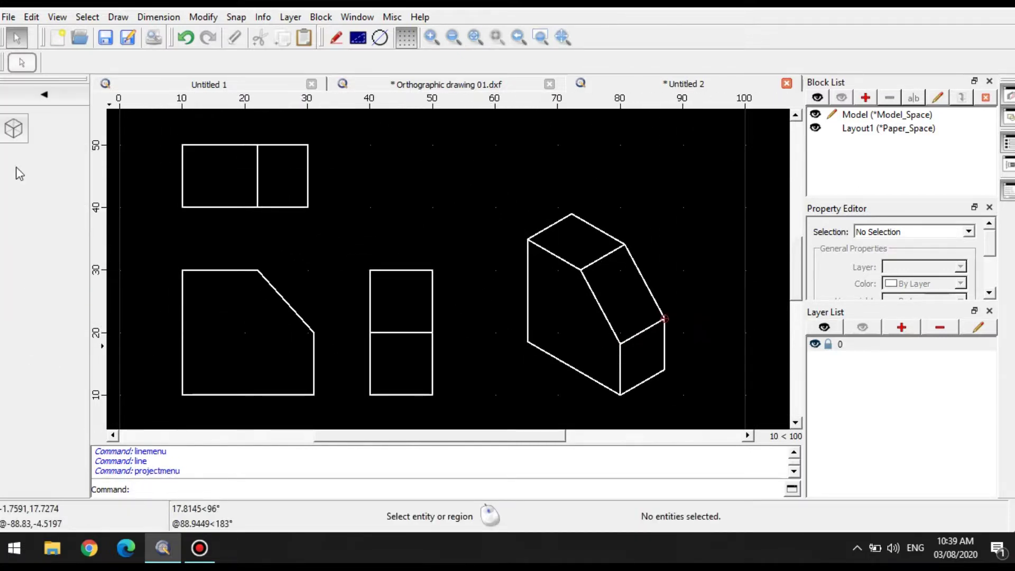